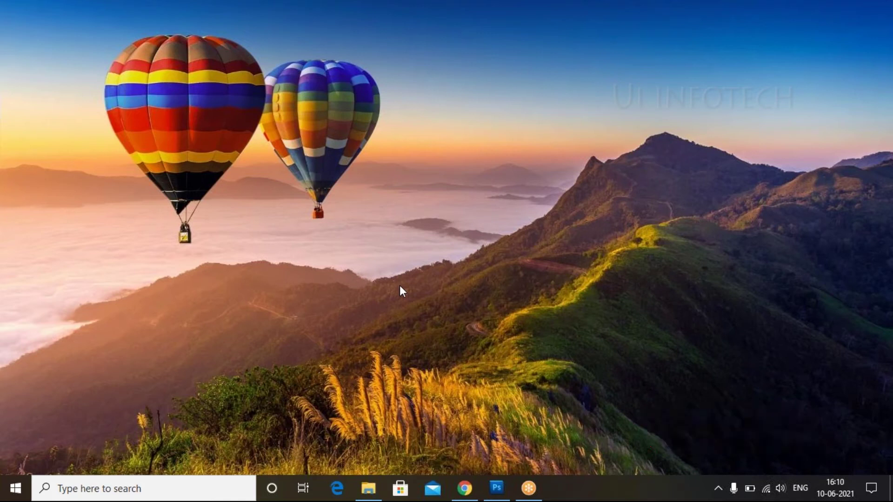
Create a blank white Untitled-1 document, 1920 × 1080 px at 200 pixels/inch
{"action": "left_click", "coordinate": [496, 487]}
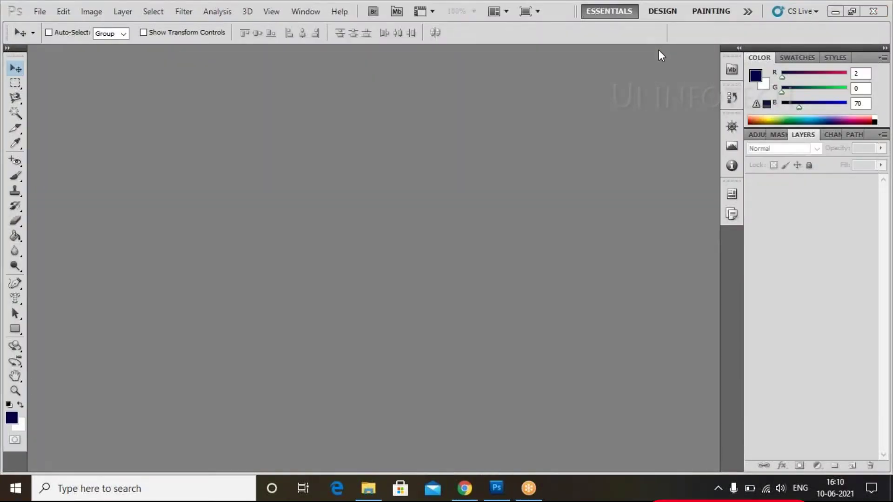
{"action": "left_click", "coordinate": [41, 12]}
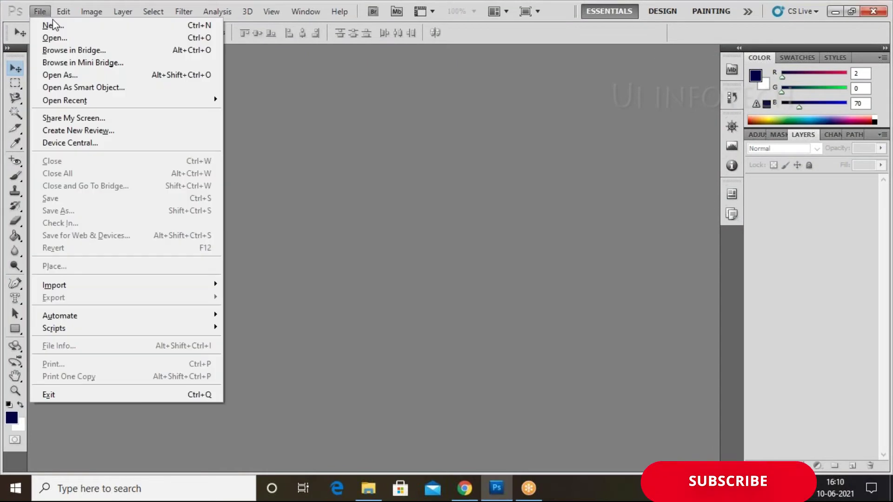
{"action": "left_click", "coordinate": [52, 25]}
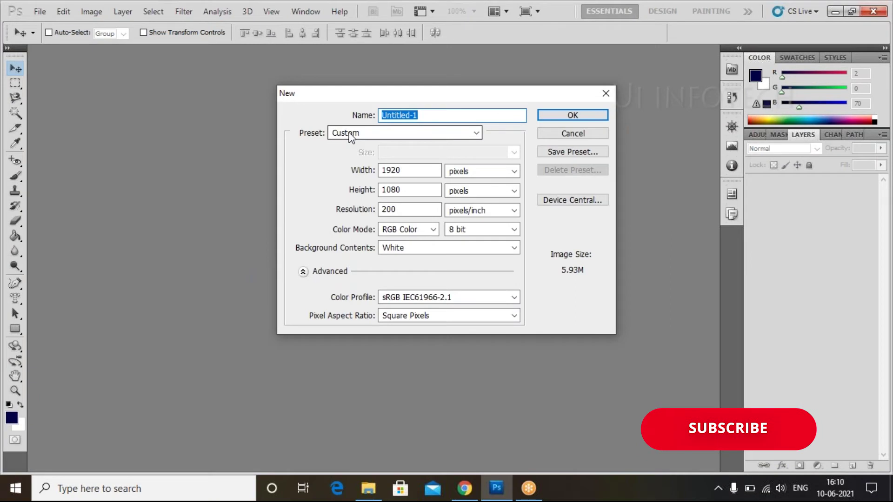
{"action": "left_click", "coordinate": [418, 174]}
{"action": "left_click", "coordinate": [425, 189]}
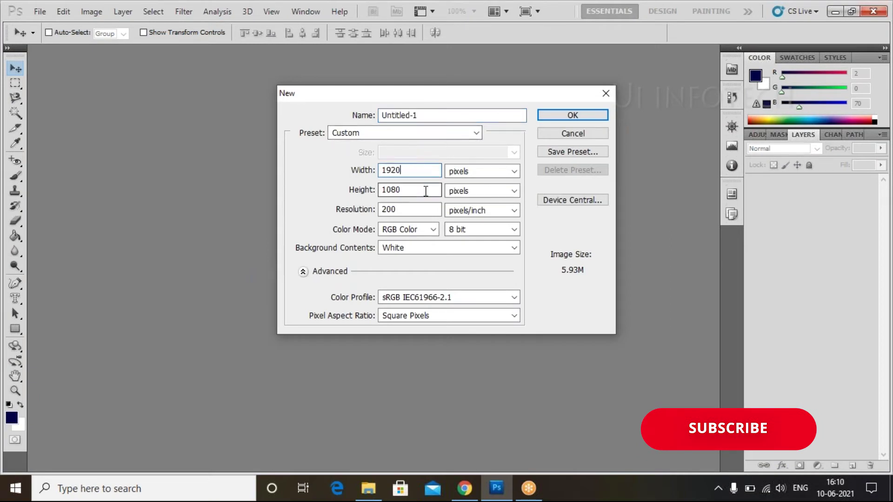
{"action": "left_click", "coordinate": [419, 210]}
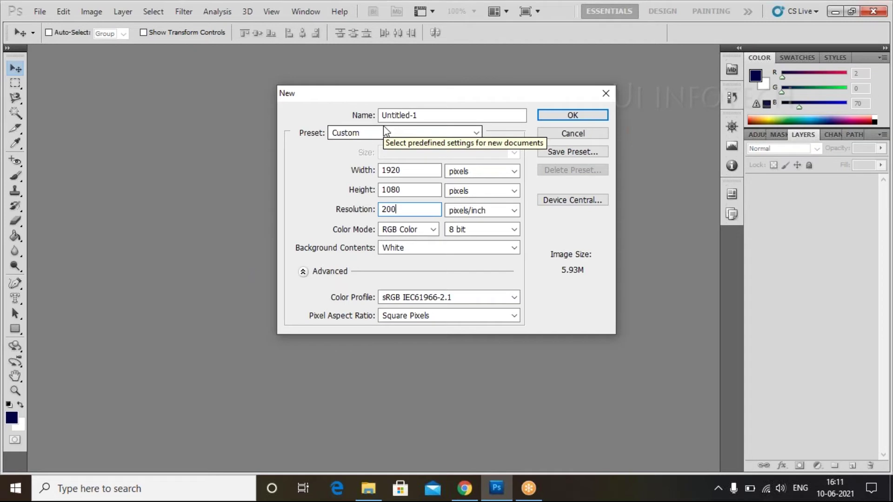
{"action": "left_click", "coordinate": [541, 118]}
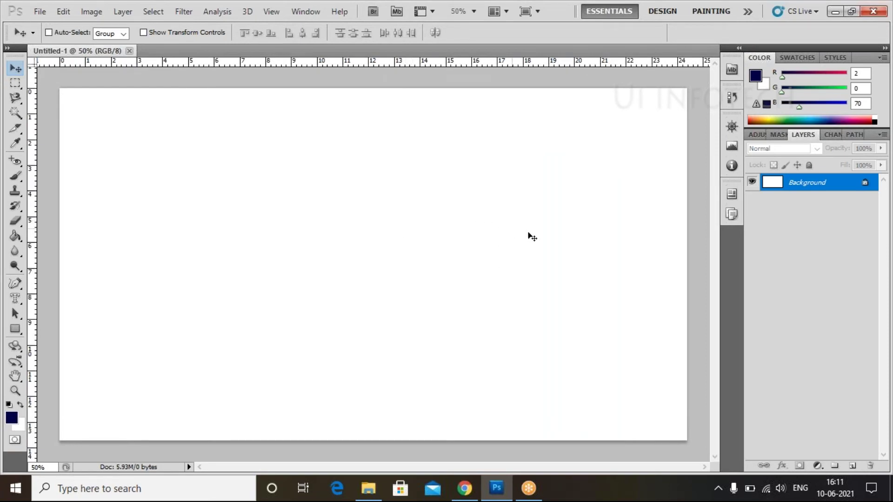
Convert Background to Layer 0, then draw a tall navy rectangle hugging the canvas's left side
{"action": "double_click", "coordinate": [796, 193]}
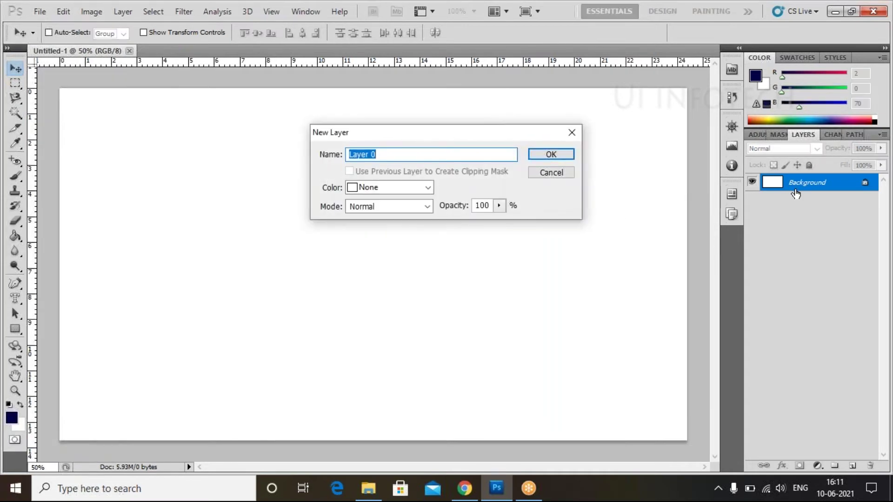
{"action": "left_click", "coordinate": [550, 156]}
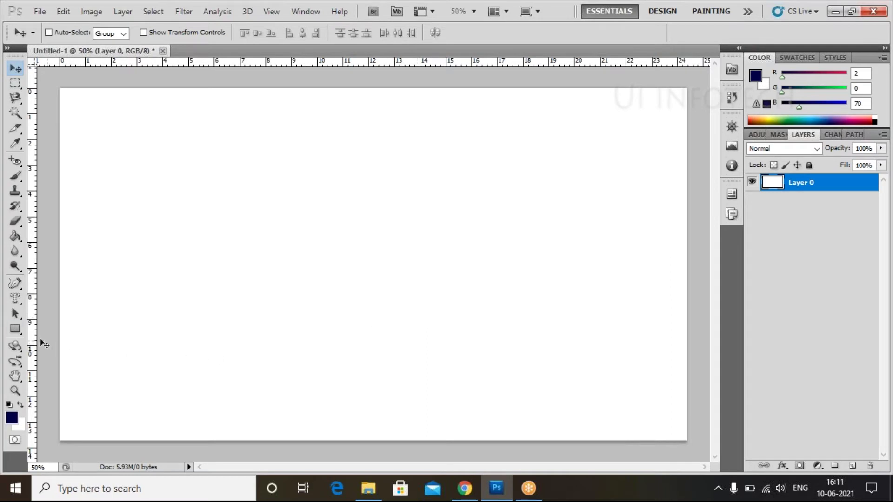
{"action": "left_click", "coordinate": [22, 332]}
{"action": "left_click", "coordinate": [65, 328]}
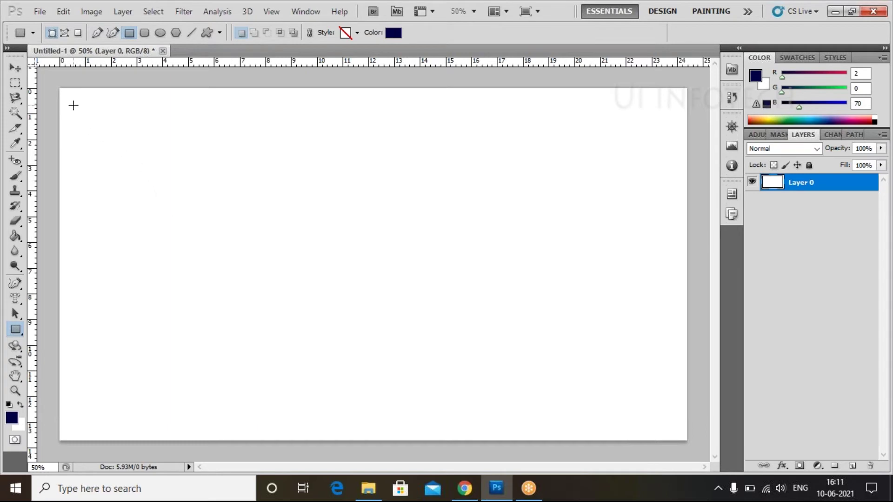
{"action": "left_click_drag", "start_coordinate": [75, 103], "coordinate": [317, 437]}
{"action": "left_click", "coordinate": [12, 70]}
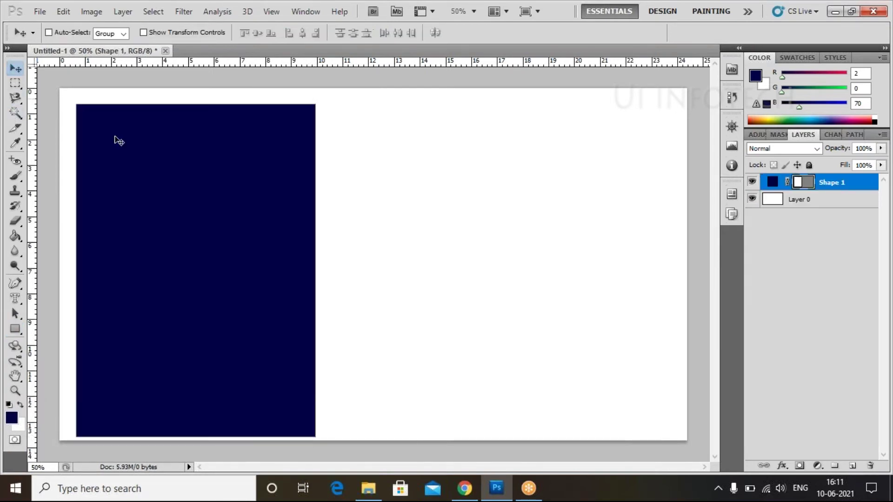
{"action": "left_click_drag", "start_coordinate": [195, 270], "coordinate": [185, 263]}
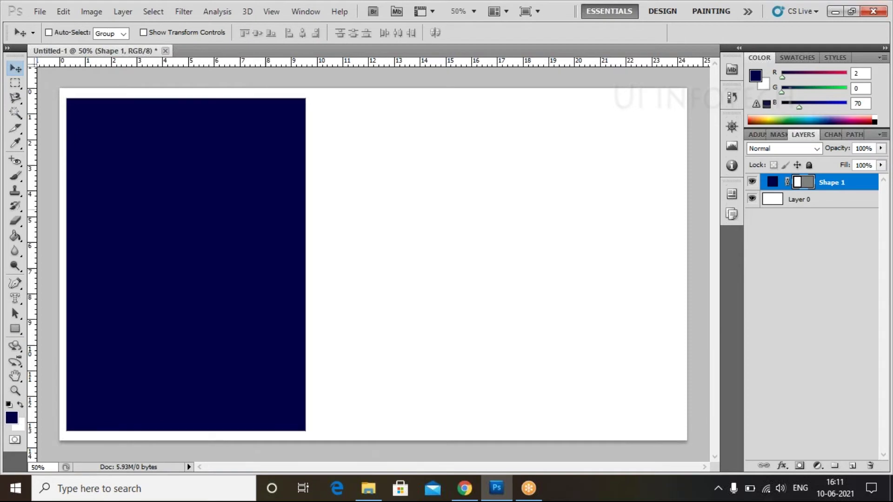
Draw a second navy rectangle at the top middle and nudge it up and left against the tall frame
{"action": "left_click", "coordinate": [15, 329]}
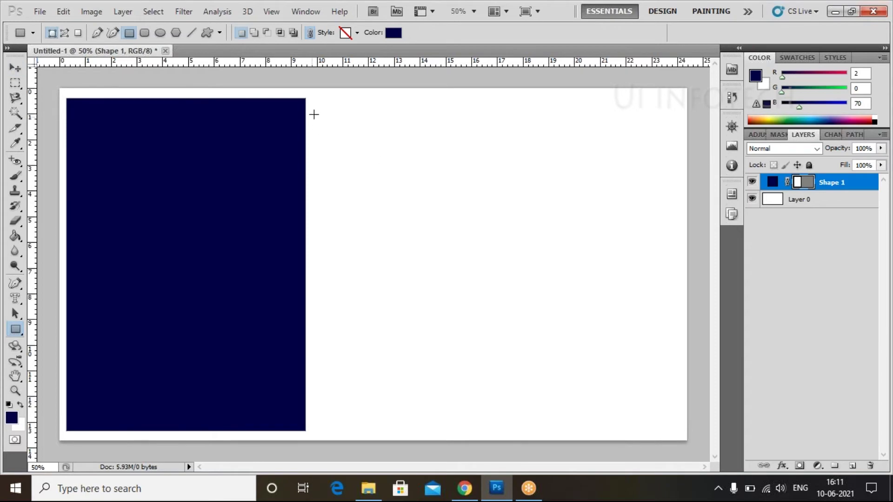
{"action": "left_click_drag", "start_coordinate": [316, 105], "coordinate": [495, 282]}
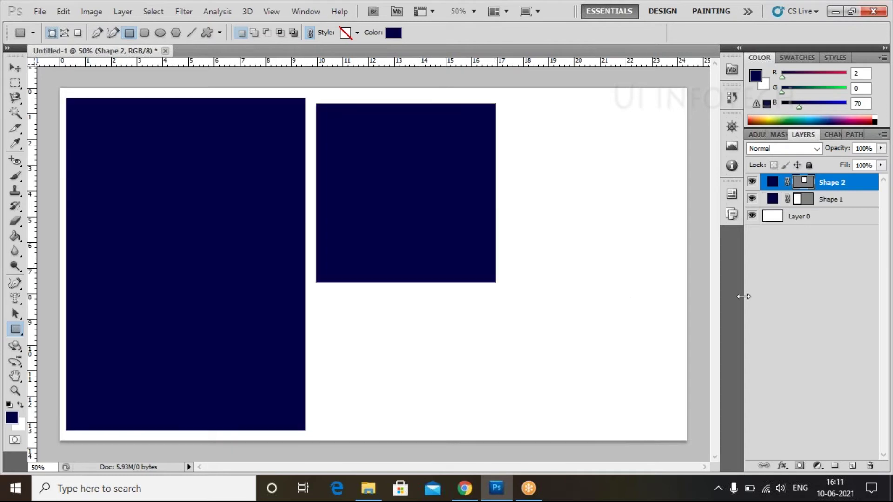
{"action": "left_click", "coordinate": [808, 270]}
{"action": "left_click", "coordinate": [833, 186]}
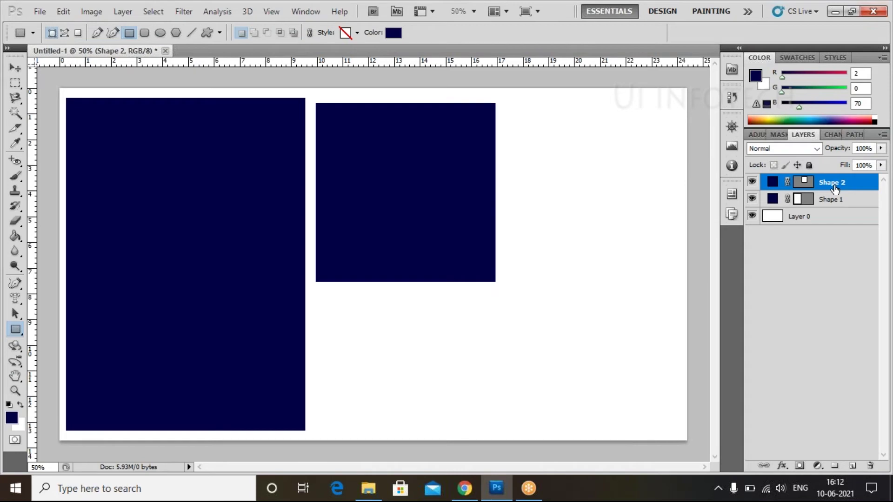
{"action": "key", "text": "v"}
{"action": "key", "text": "Up"}
{"action": "key", "text": "Up"}
{"action": "key", "text": "Up"}
{"action": "key", "text": "Up"}
{"action": "key", "text": "Up"}
{"action": "key", "text": "Up"}
{"action": "key", "text": "Up"}
{"action": "key", "text": "Up"}
{"action": "key", "text": "Up"}
{"action": "key", "text": "Up"}
{"action": "key", "text": "Up"}
{"action": "key", "text": "Up"}
{"action": "key", "text": "Up"}
{"action": "key", "text": "Up"}
{"action": "key", "text": "Up"}
{"action": "key", "text": "Up"}
{"action": "key", "text": "Up"}
{"action": "key", "text": "Up"}
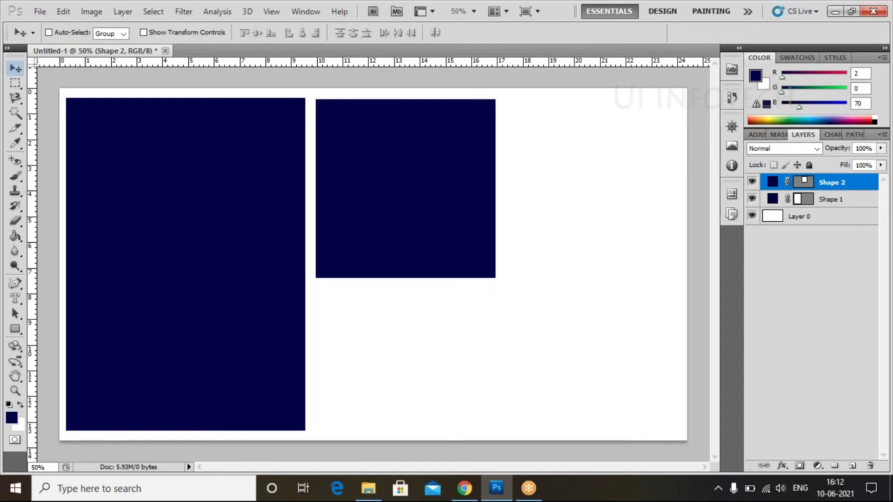
{"action": "key", "text": "Left"}
{"action": "key", "text": "Left"}
{"action": "key", "text": "Left"}
{"action": "key", "text": "Left"}
{"action": "key", "text": "Left"}
{"action": "key", "text": "Left"}
{"action": "key", "text": "Left"}
{"action": "key", "text": "Left"}
{"action": "key", "text": "Left"}
{"action": "key", "text": "Left"}
{"action": "key", "text": "Left"}
{"action": "key", "text": "Left"}
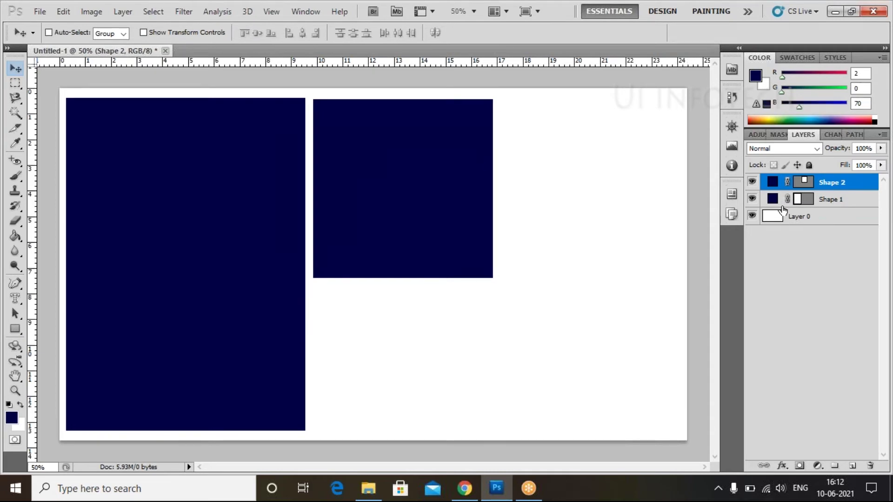
Duplicate Shape 2 and move the copy to the canvas's top right
{"action": "right_click", "coordinate": [823, 188]}
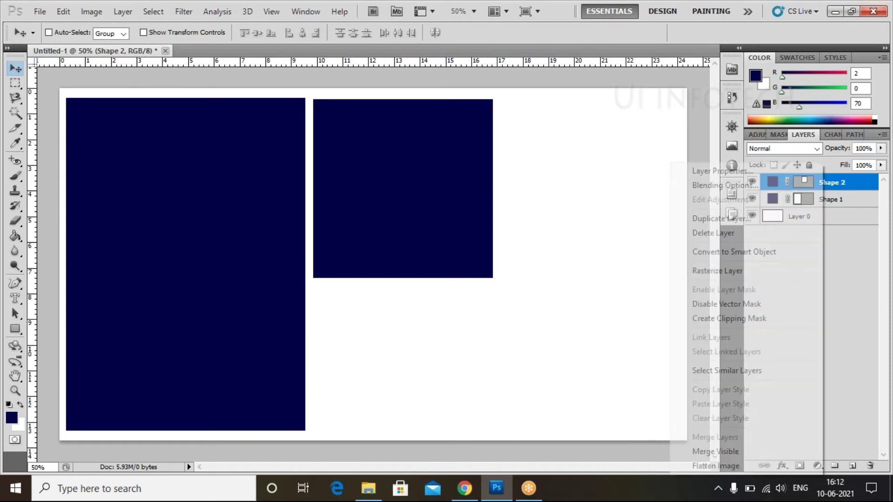
{"action": "left_click", "coordinate": [767, 219]}
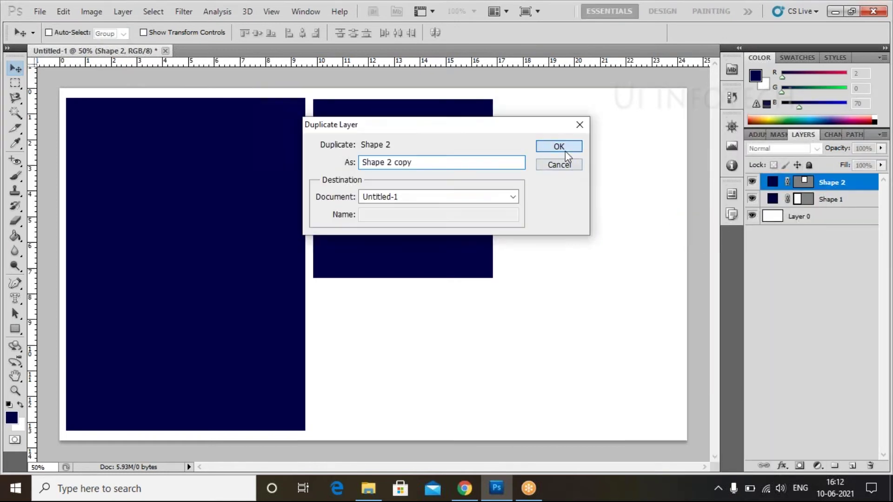
{"action": "left_click", "coordinate": [562, 150]}
{"action": "left_click_drag", "start_coordinate": [465, 172], "coordinate": [650, 175]}
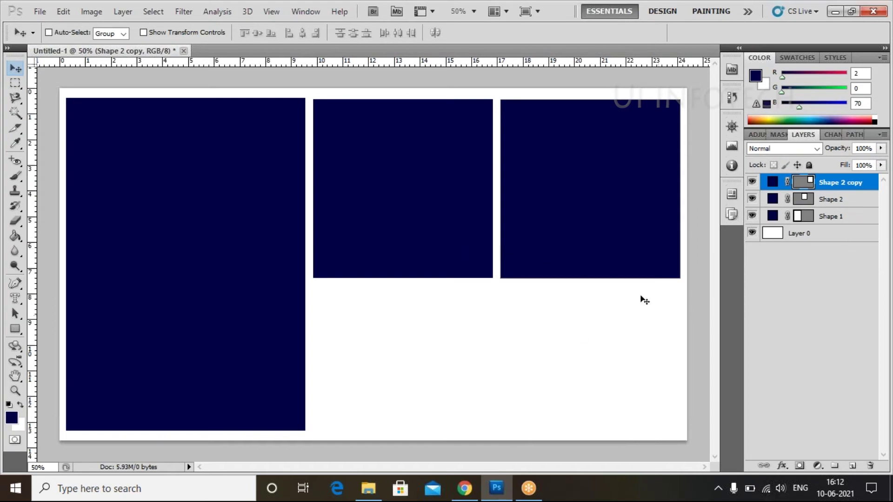
Draw a wide Shape 3 rectangle across the bottom right and nudge it up and right
{"action": "left_click", "coordinate": [15, 329]}
{"action": "left_click", "coordinate": [70, 327]}
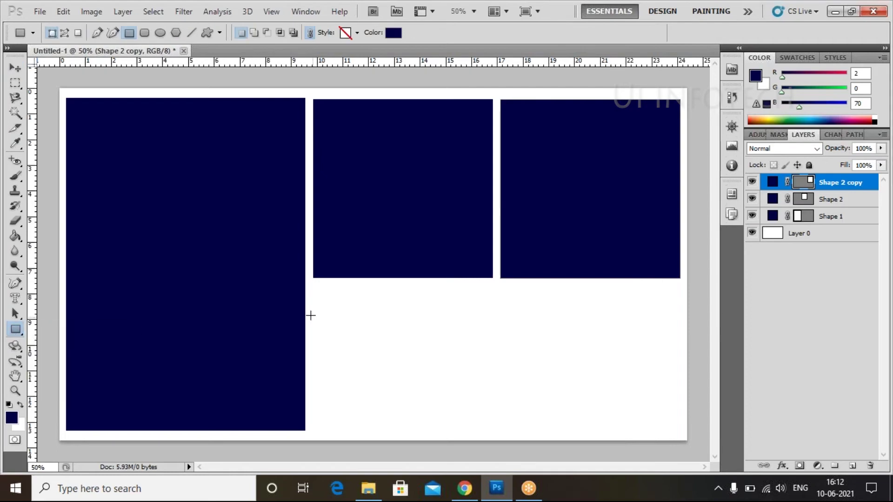
{"action": "left_click_drag", "start_coordinate": [309, 287], "coordinate": [680, 434]}
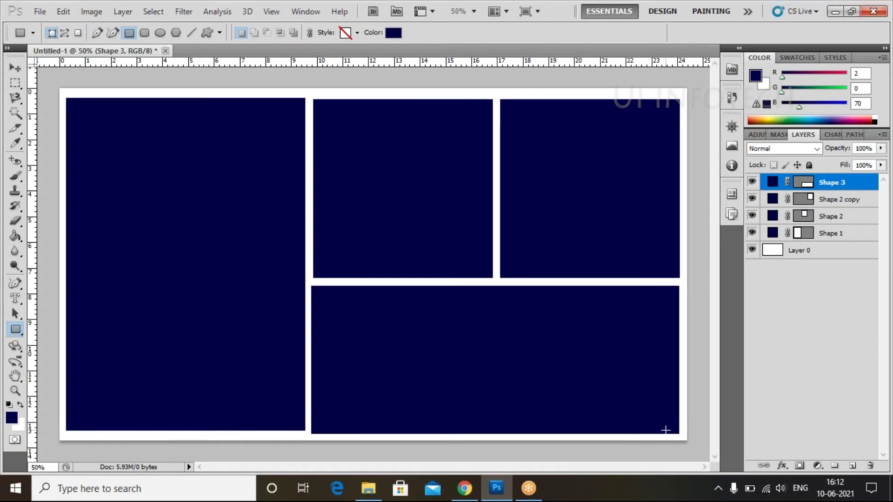
{"action": "key", "text": "v"}
{"action": "key", "text": "Up"}
{"action": "key", "text": "Up"}
{"action": "key", "text": "Up"}
{"action": "key", "text": "Up"}
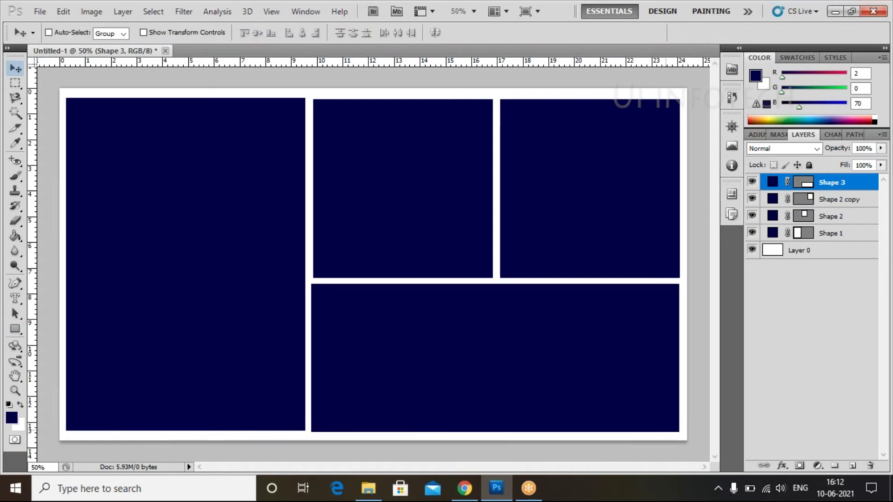
{"action": "key", "text": "Right"}
{"action": "key", "text": "Right"}
{"action": "key", "text": "Right"}
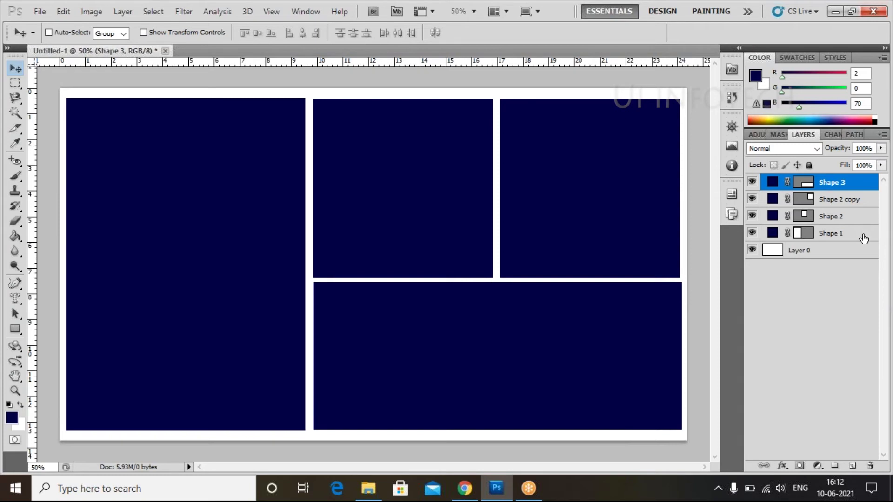
Wrap Shape 1, Shape 2, Shape 2 copy and Shape 3 each in its own group with Ctrl+G
{"action": "left_click", "coordinate": [863, 239]}
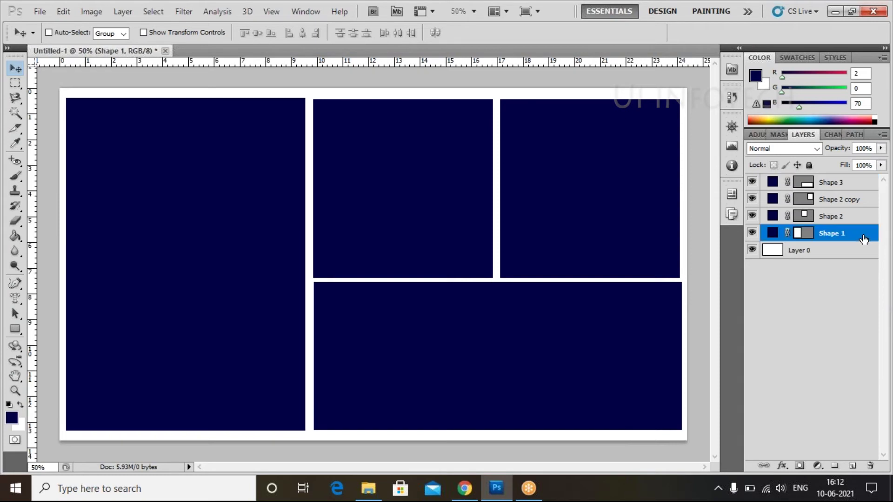
{"action": "key", "text": "ctrl+g"}
{"action": "left_click", "coordinate": [858, 221]}
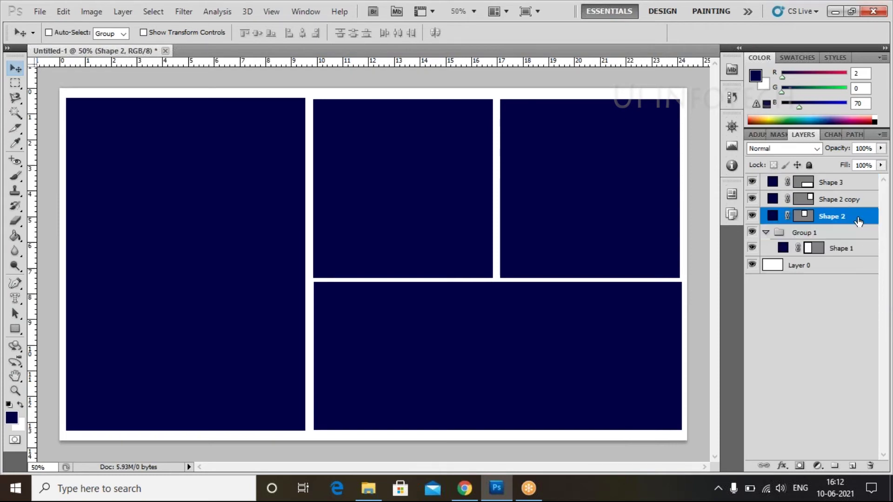
{"action": "key", "text": "ctrl+g"}
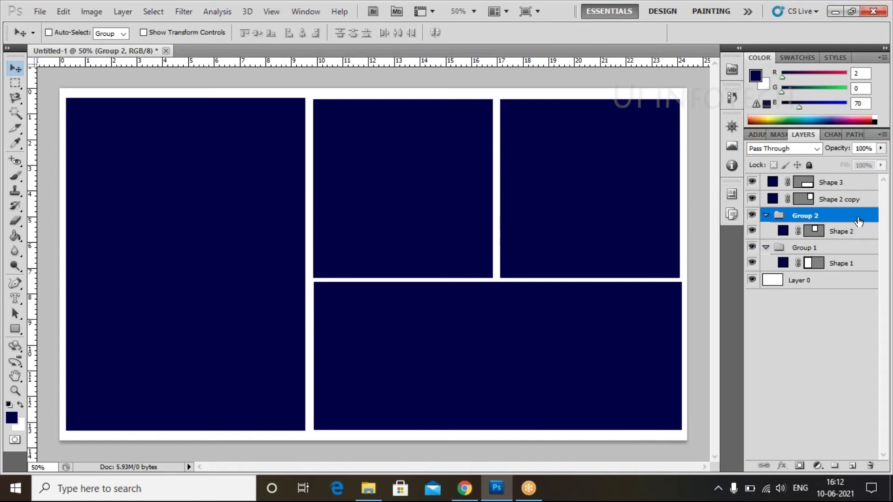
{"action": "left_click", "coordinate": [845, 198]}
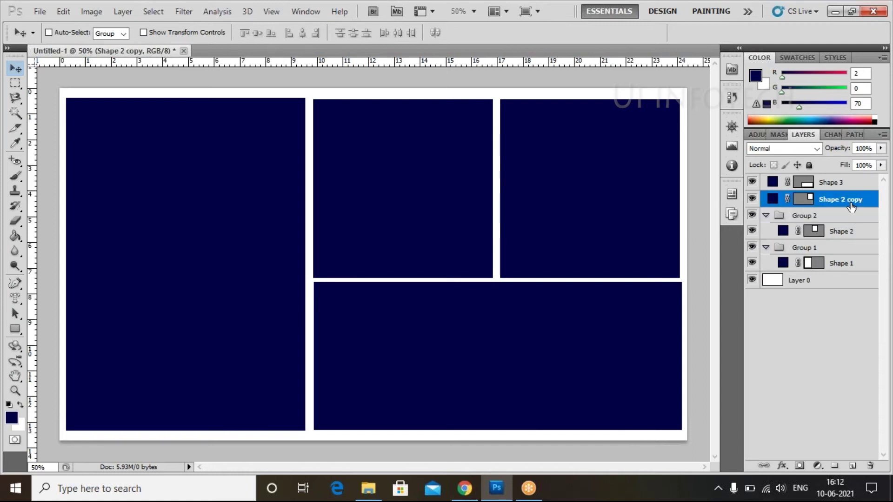
{"action": "key", "text": "ctrl+g"}
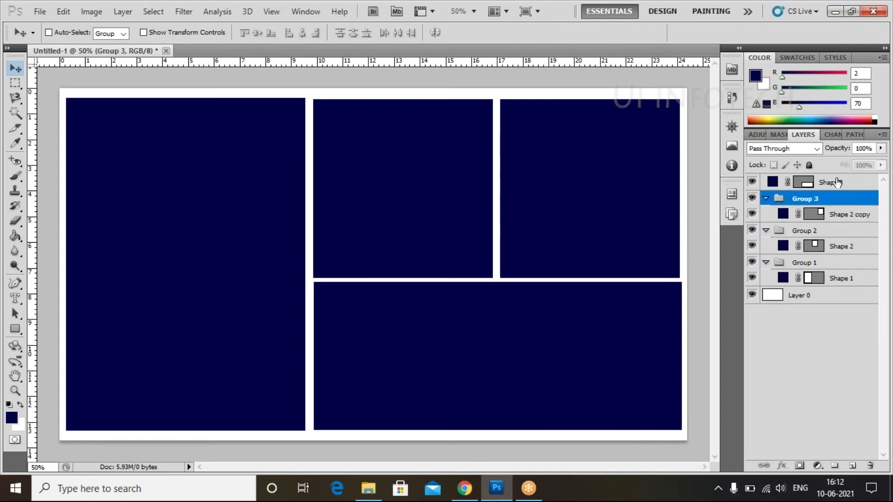
{"action": "left_click", "coordinate": [836, 182]}
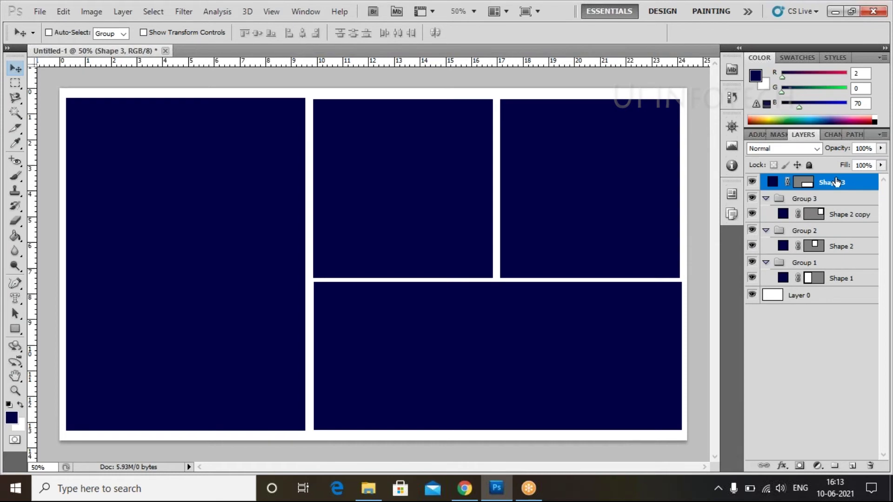
{"action": "key", "text": "ctrl+g"}
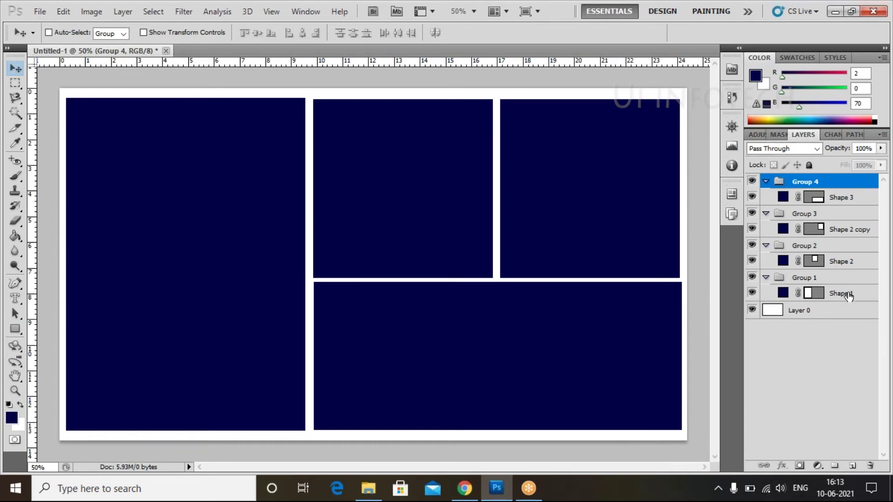
{"action": "left_click", "coordinate": [854, 294]}
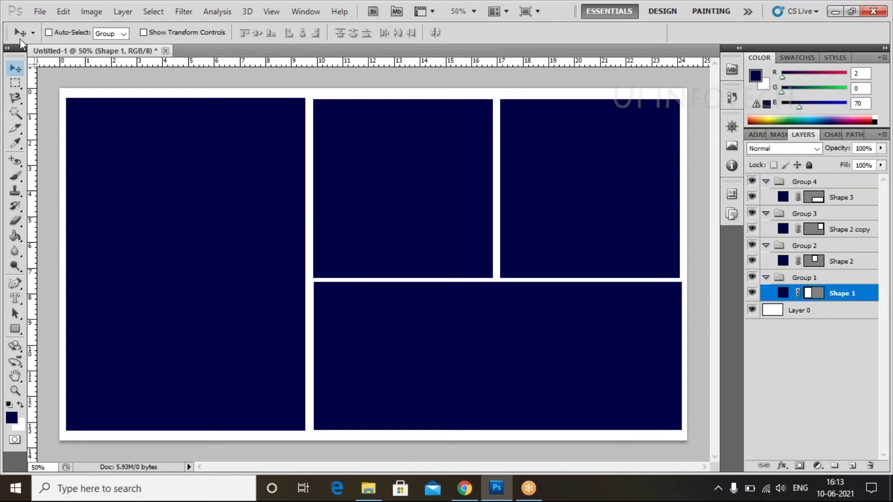
Place the woman-3219507_1920 photo and position it over the tall left frame
{"action": "left_click", "coordinate": [40, 14]}
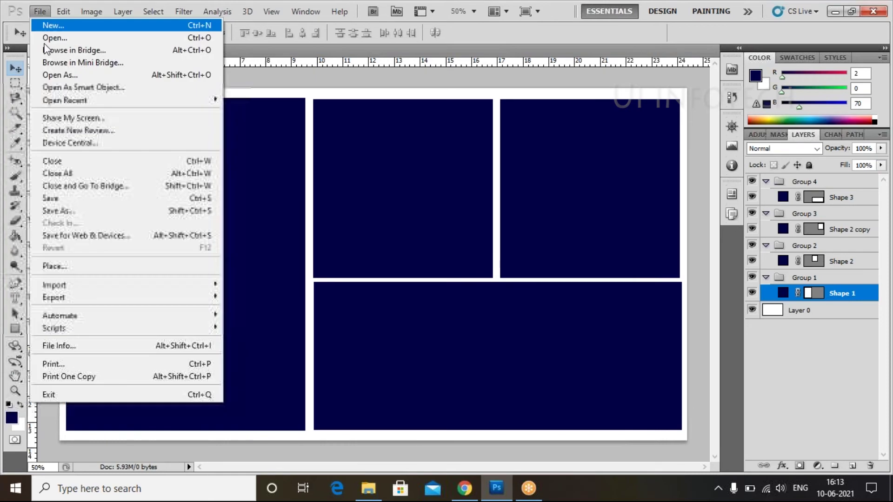
{"action": "left_click", "coordinate": [93, 265]}
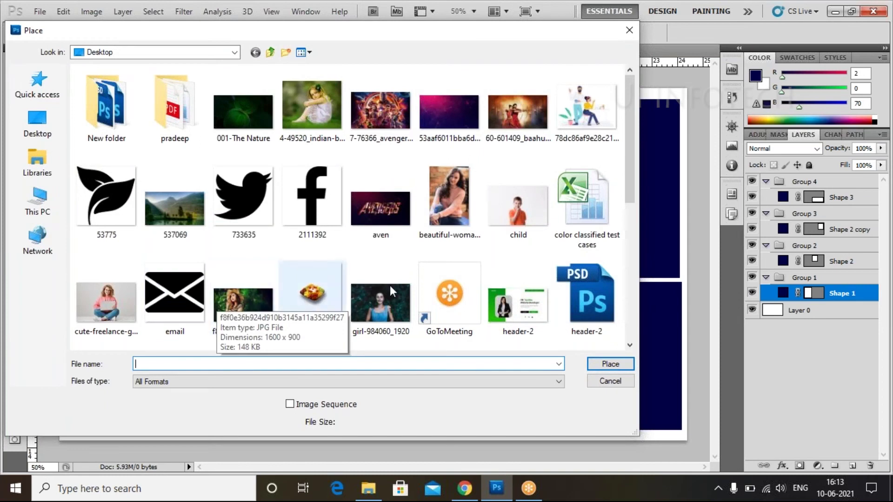
{"action": "scroll", "coordinate": [447, 236], "scroll_direction": "down", "scroll_amount": 5}
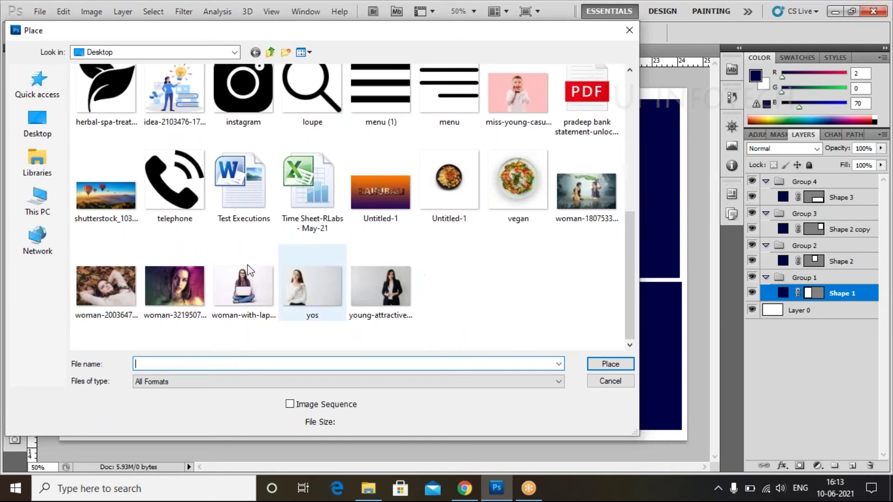
{"action": "left_click", "coordinate": [174, 286]}
{"action": "left_click", "coordinate": [599, 362]}
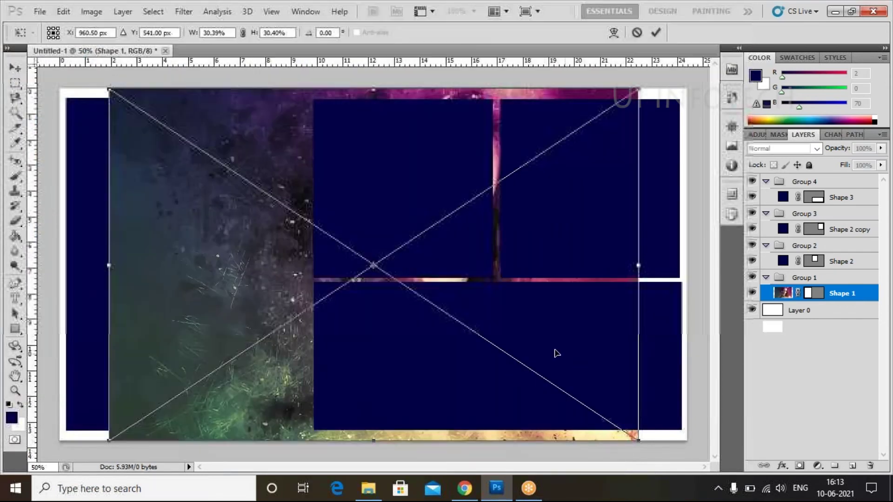
{"action": "left_click_drag", "start_coordinate": [247, 229], "coordinate": [103, 229]}
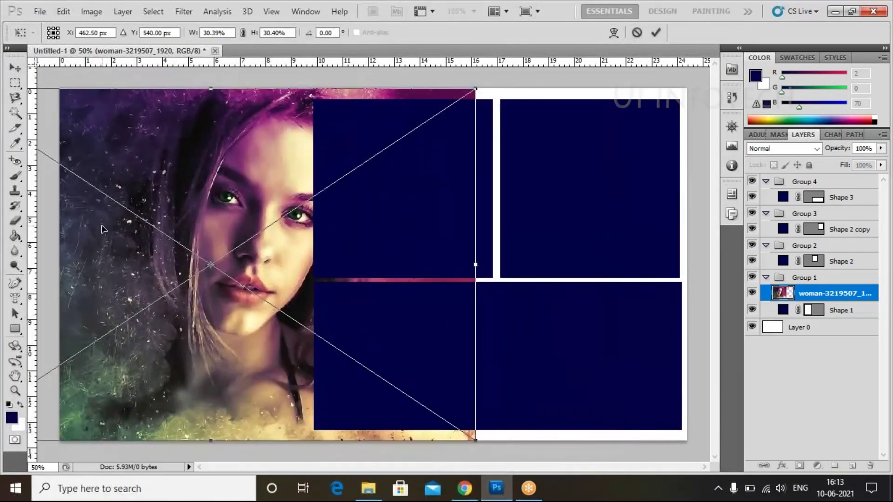
{"action": "key", "text": "Return"}
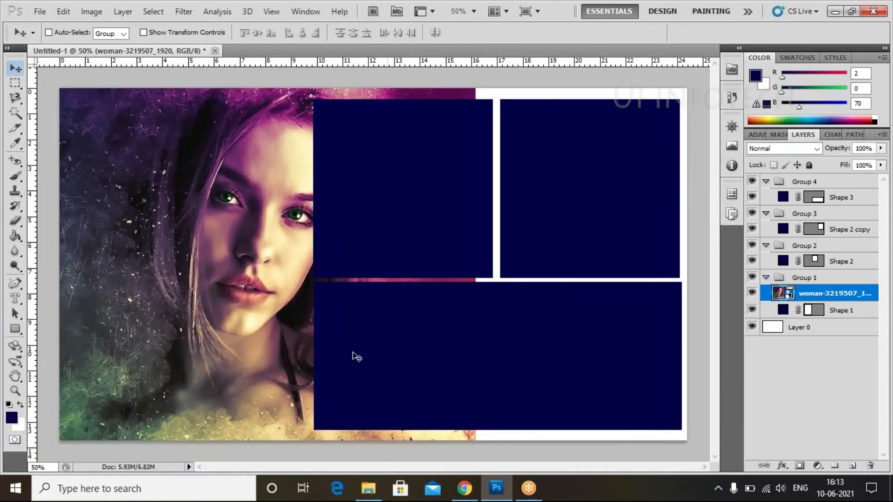
Clip the photo to Shape 1 and scale it to about 29.5% to fit the frame
{"action": "right_click", "coordinate": [833, 298]}
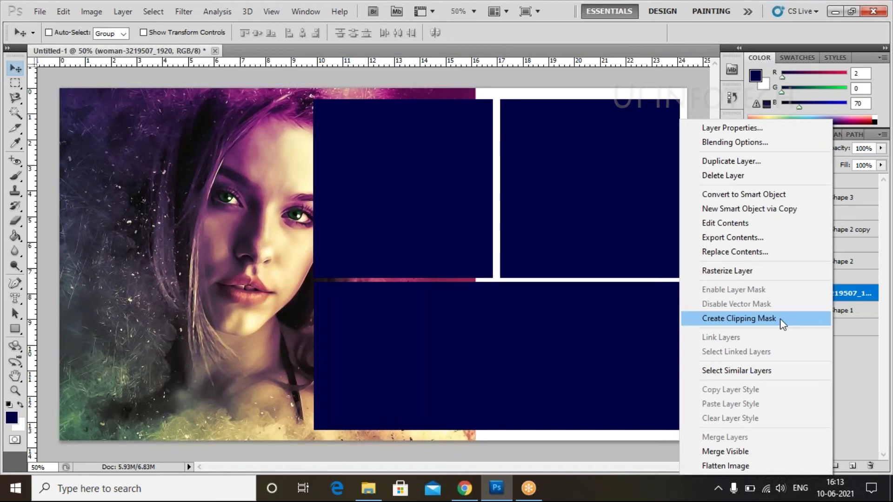
{"action": "left_click", "coordinate": [780, 319]}
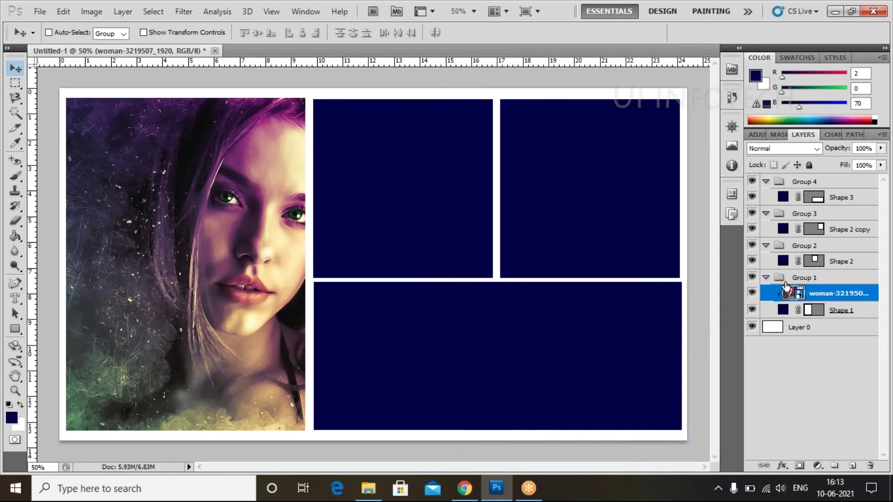
{"action": "left_click_drag", "start_coordinate": [224, 297], "coordinate": [166, 301]}
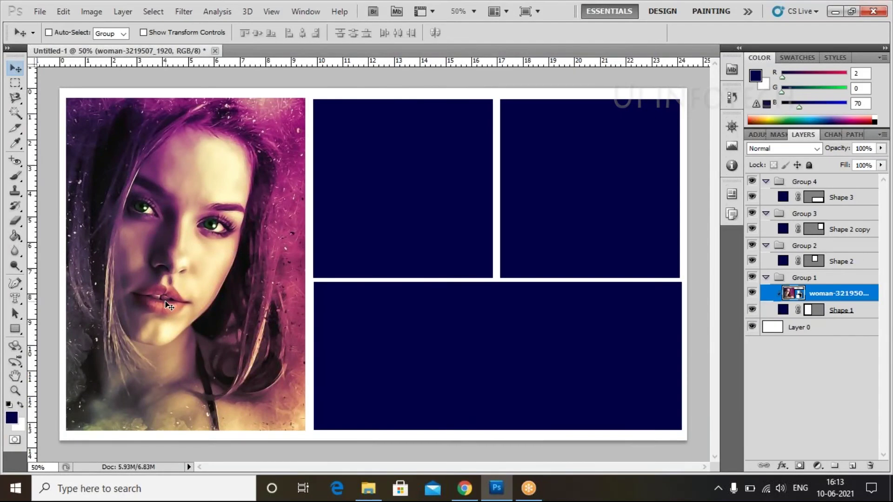
{"action": "key", "text": "ctrl+t"}
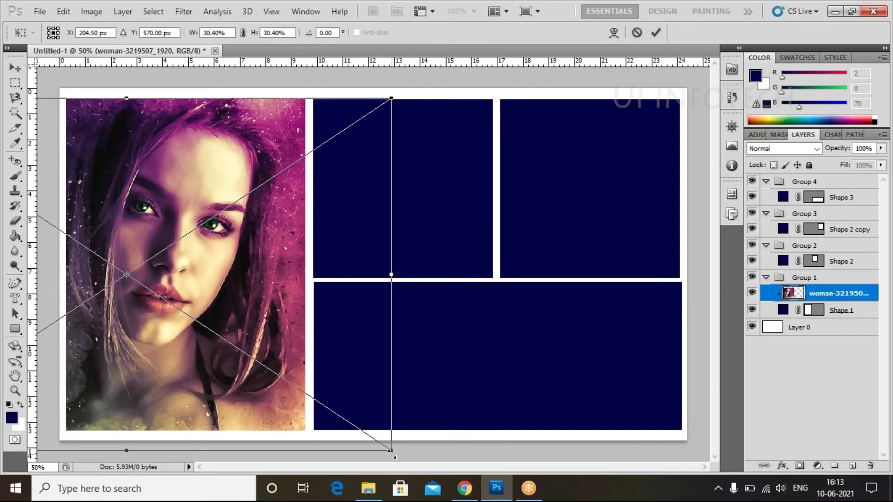
{"action": "mouse_move", "coordinate": [390, 451]}
{"action": "left_mouse_down"}
{"action": "mouse_move", "coordinate": [378, 437]}
{"action": "mouse_move", "coordinate": [386, 448]}
{"action": "left_mouse_up"}
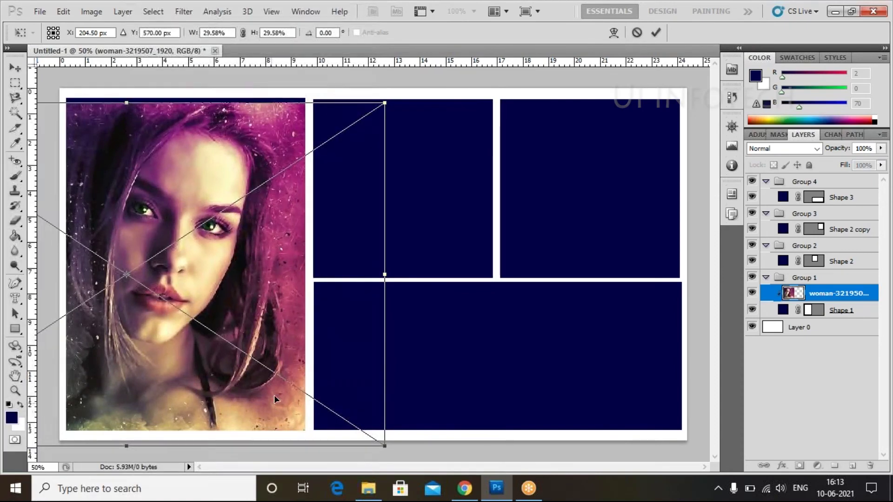
{"action": "left_click_drag", "start_coordinate": [271, 402], "coordinate": [275, 392]}
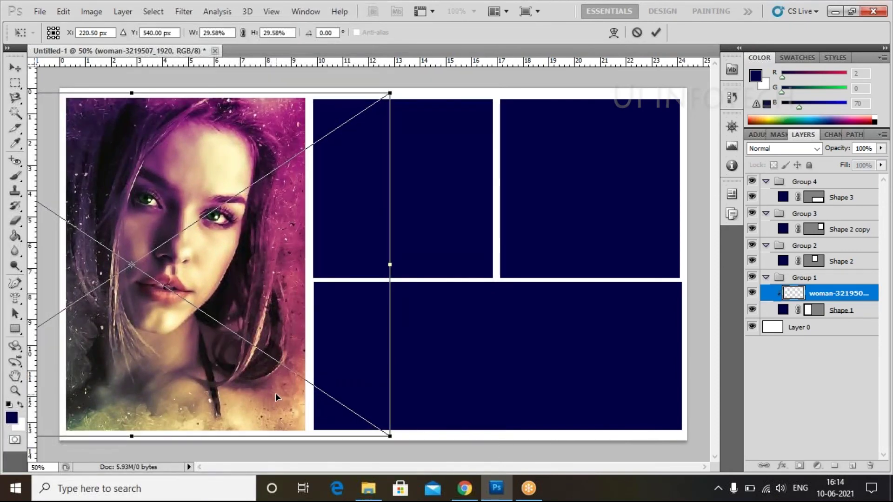
{"action": "key", "text": "Return"}
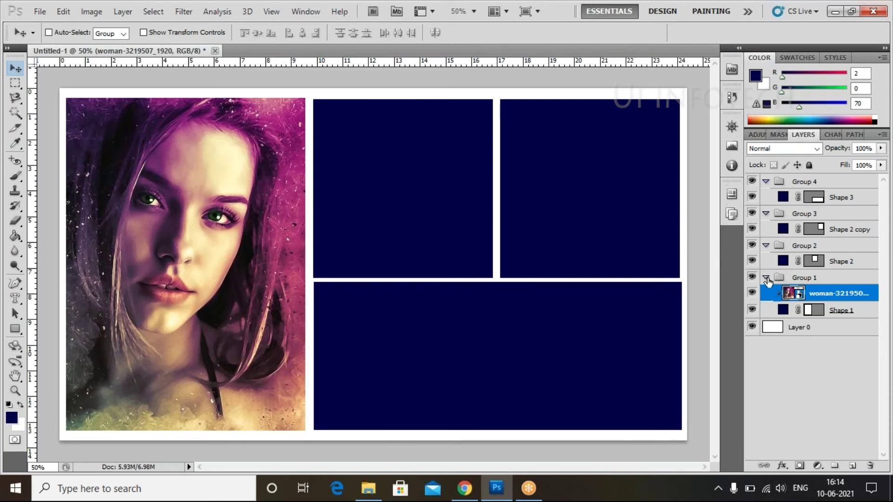
Place the girl-984060_1920 photo above Shape 2 in Group 2
{"action": "left_click", "coordinate": [765, 278]}
{"action": "left_click", "coordinate": [827, 259]}
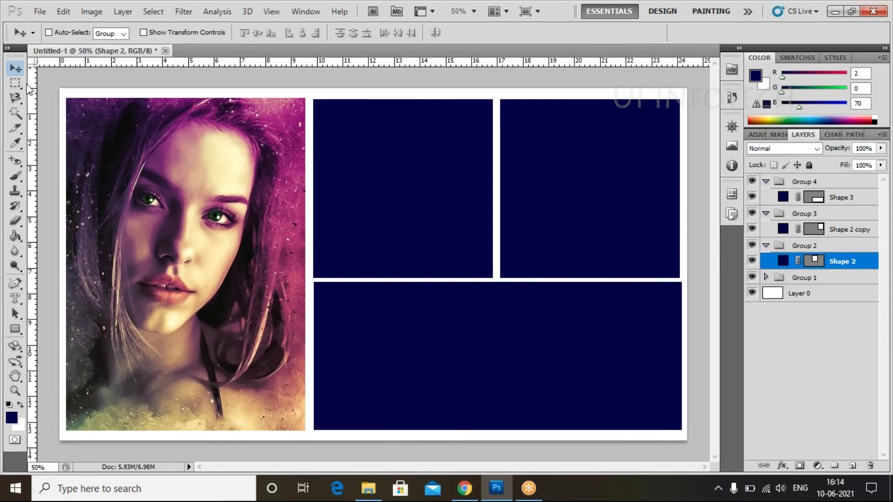
{"action": "left_click", "coordinate": [39, 15]}
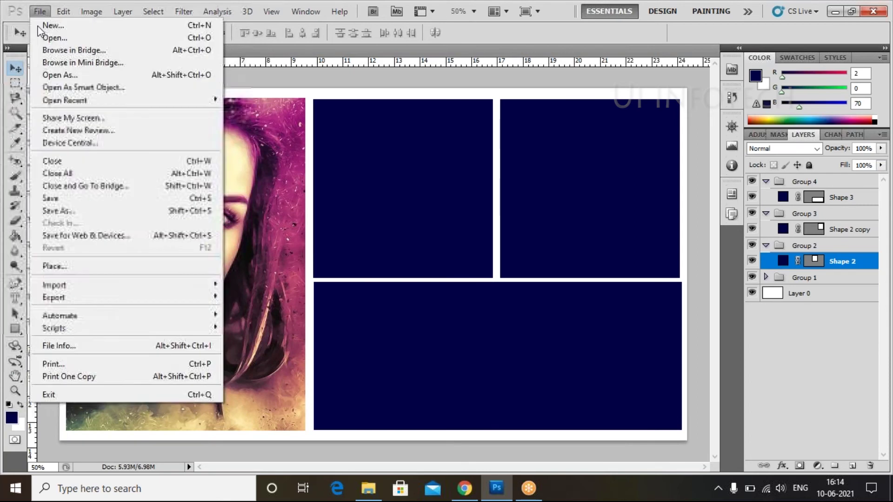
{"action": "left_click", "coordinate": [54, 266]}
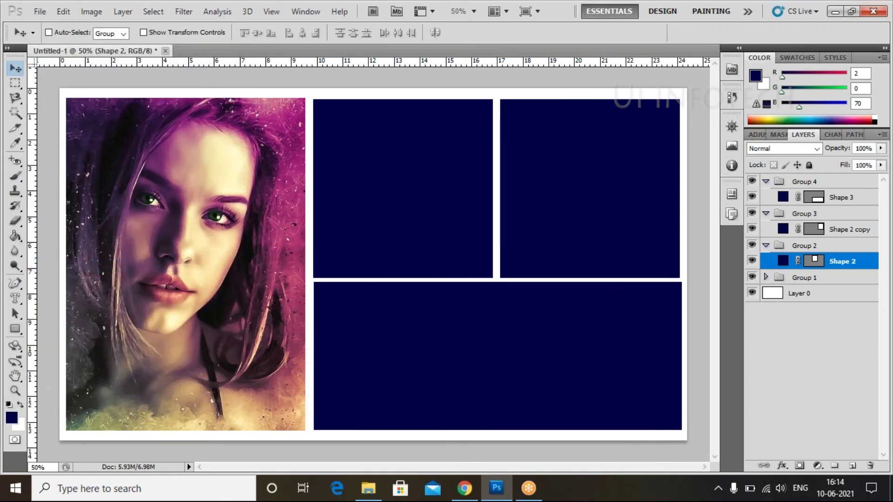
{"action": "scroll", "coordinate": [425, 255], "scroll_direction": "down", "scroll_amount": 5}
{"action": "scroll", "coordinate": [409, 278], "scroll_direction": "up", "scroll_amount": 3}
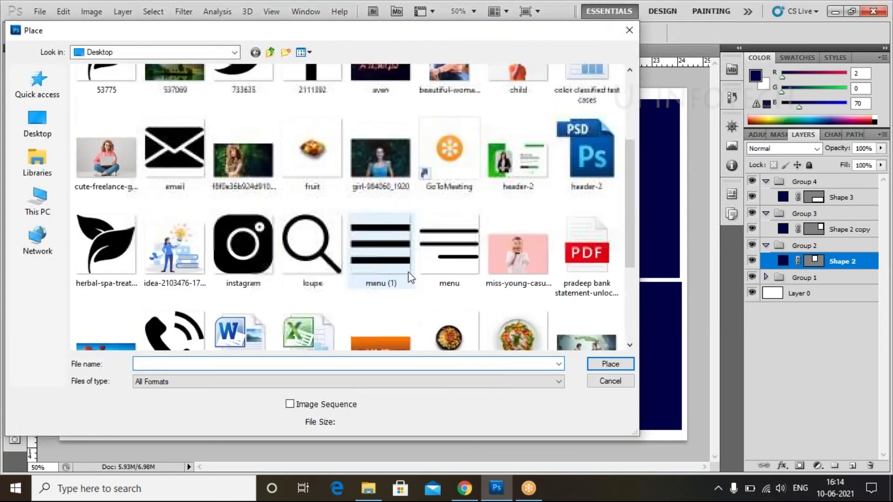
{"action": "left_click", "coordinate": [381, 158]}
{"action": "left_click", "coordinate": [609, 364]}
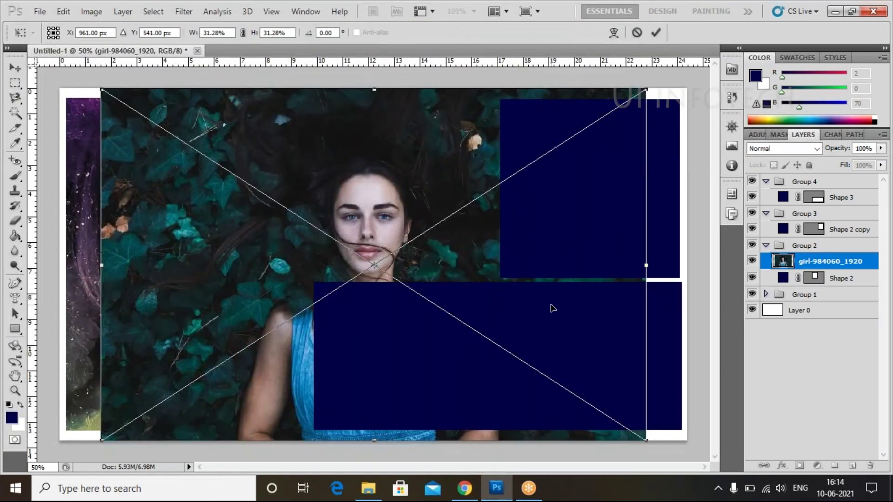
{"action": "key", "text": "Return"}
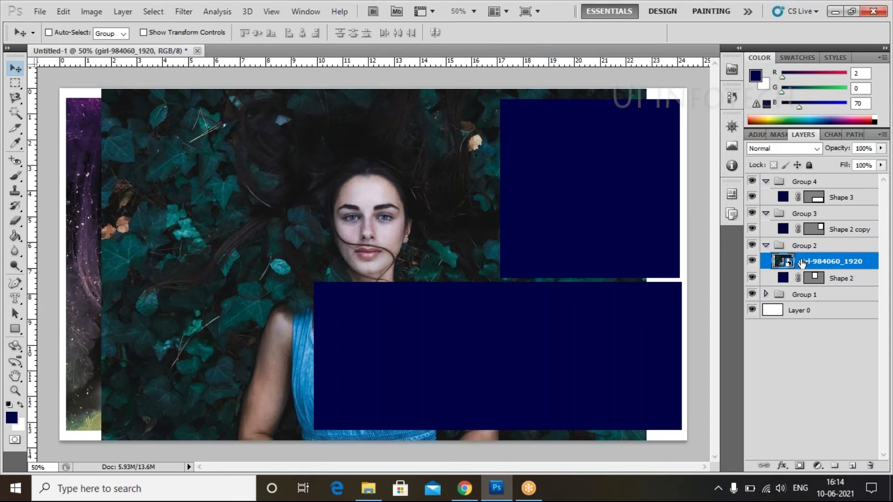
Rasterize the girl photo, clip it to Shape 2, and nudge it within the middle frame
{"action": "right_click", "coordinate": [793, 264]}
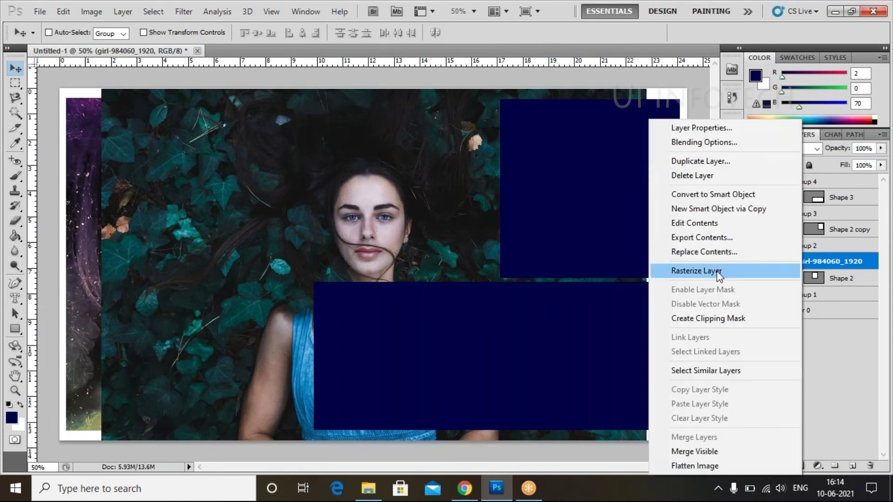
{"action": "left_click", "coordinate": [719, 275]}
{"action": "right_click", "coordinate": [825, 267]}
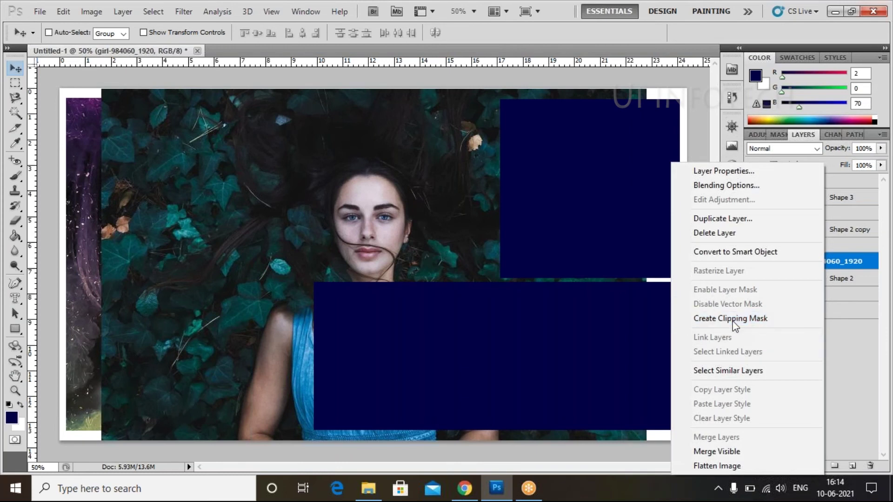
{"action": "left_click", "coordinate": [733, 320]}
{"action": "left_click_drag", "start_coordinate": [424, 230], "coordinate": [466, 184]}
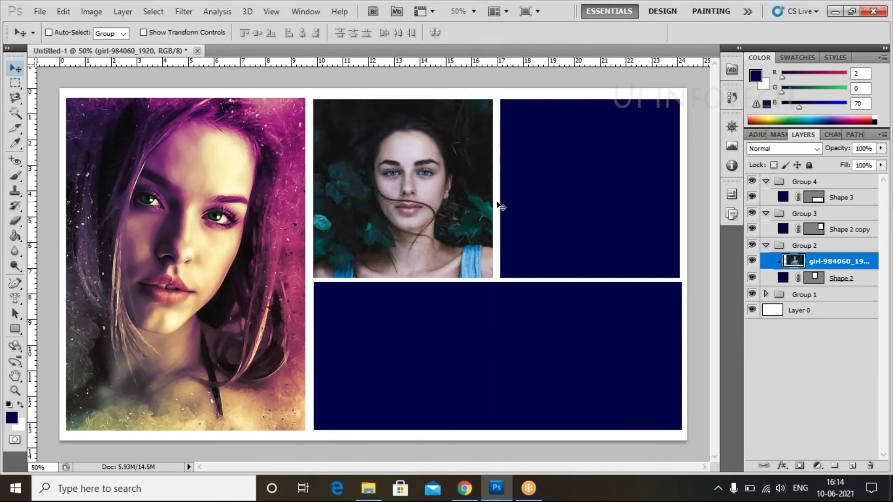
Scale the girl-984060_1920 photo to about 53% and move it up inside the middle frame
{"action": "key", "text": "ctrl+t"}
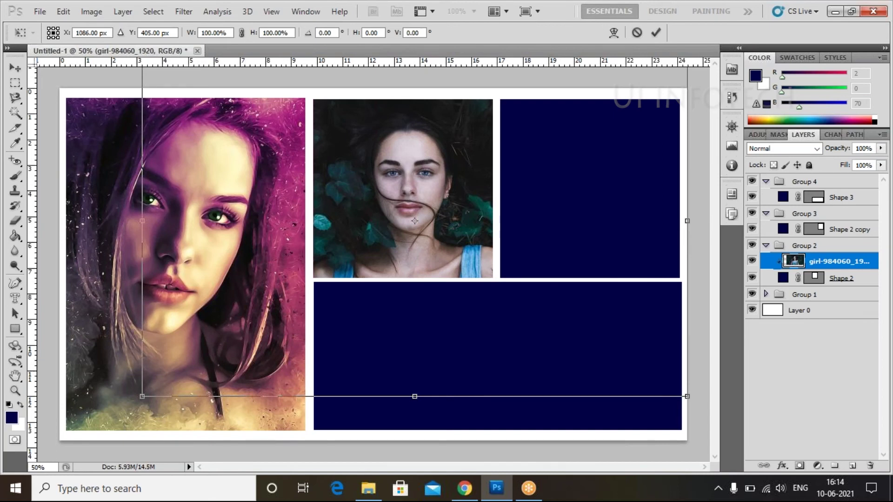
{"action": "left_click_drag", "start_coordinate": [143, 397], "coordinate": [283, 330]}
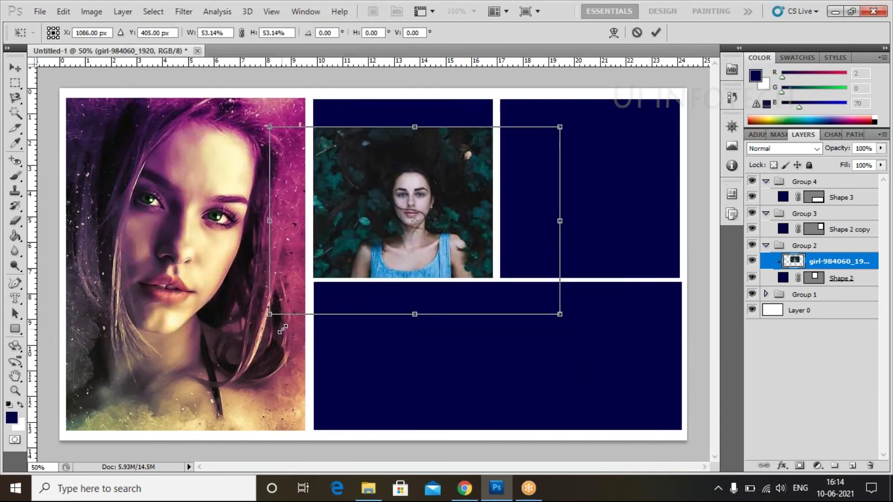
{"action": "left_click_drag", "start_coordinate": [395, 246], "coordinate": [392, 218]}
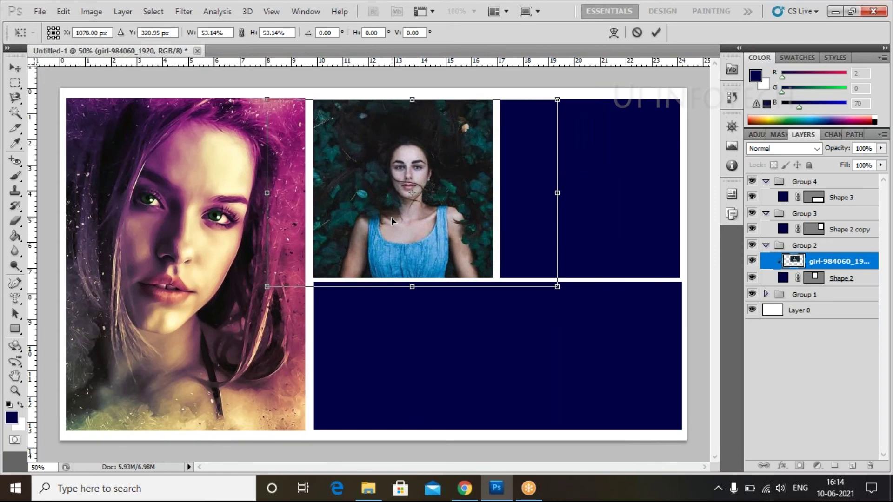
{"action": "key", "text": "Return"}
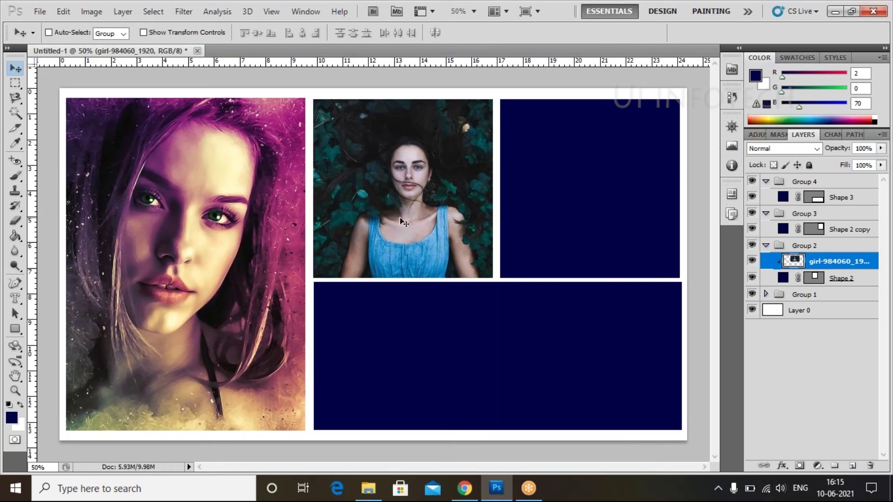
Collapse Group 2, then give Group 1 a Green colour label and Group 2 a Red one
{"action": "left_click", "coordinate": [765, 247]}
{"action": "left_click", "coordinate": [752, 260]}
{"action": "left_click", "coordinate": [751, 260]}
{"action": "right_click", "coordinate": [752, 261]}
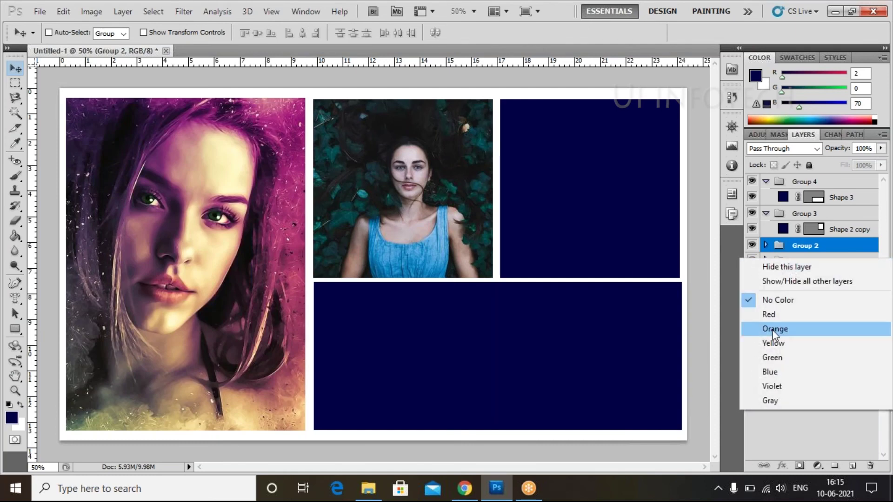
{"action": "left_click", "coordinate": [772, 357]}
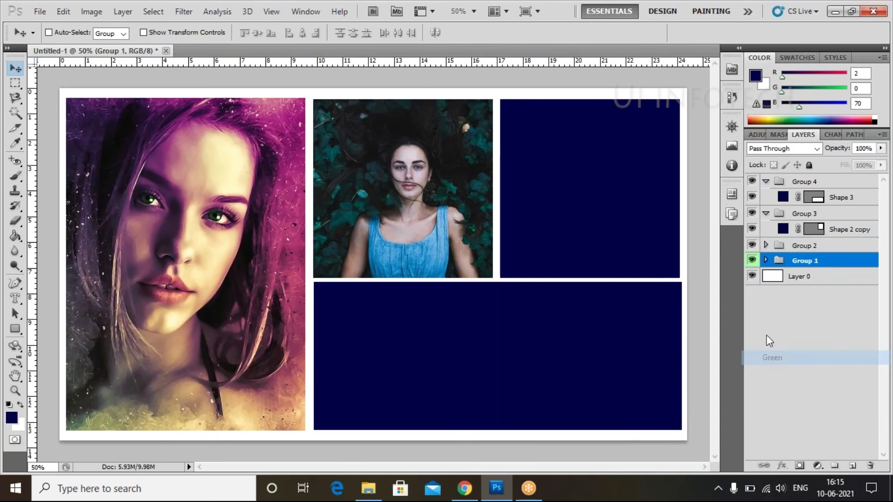
{"action": "left_click", "coordinate": [753, 245]}
{"action": "left_click", "coordinate": [751, 245]}
{"action": "right_click", "coordinate": [752, 245]}
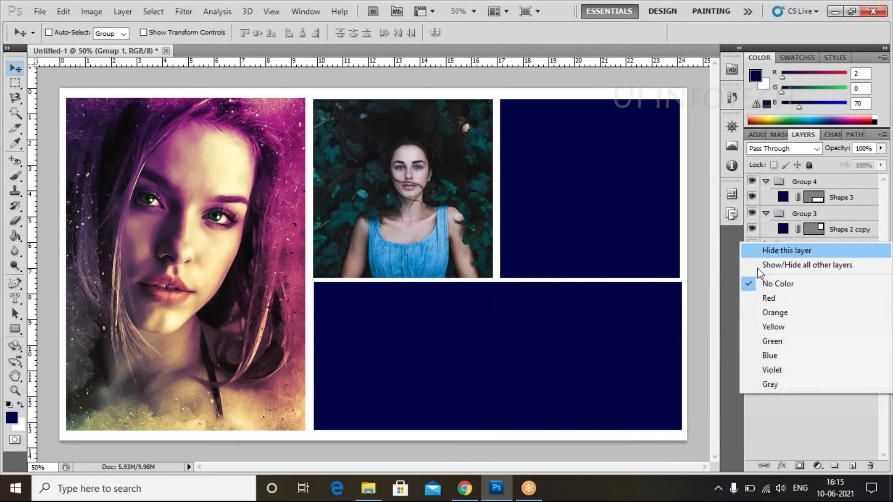
{"action": "left_click", "coordinate": [771, 300]}
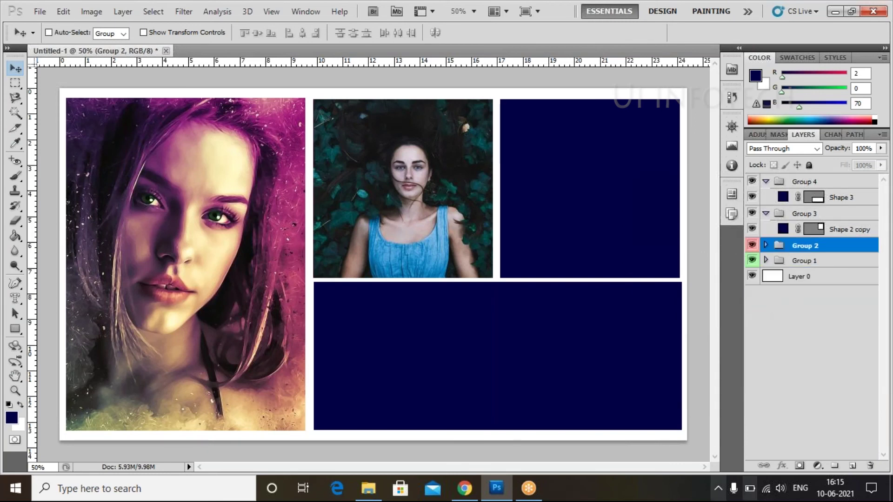
{"action": "left_click", "coordinate": [831, 229]}
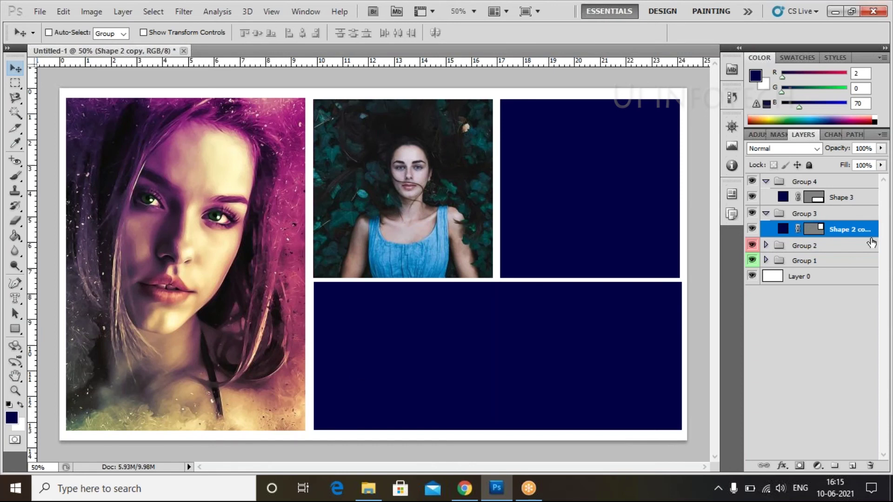
Place the woman-2003647_1920 autumn-leaves photo into the collage
{"action": "left_click", "coordinate": [41, 16]}
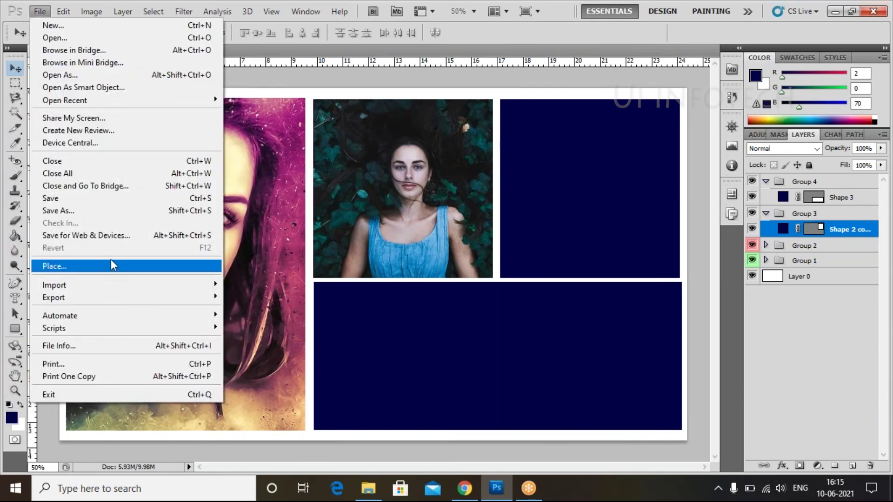
{"action": "left_click", "coordinate": [143, 264]}
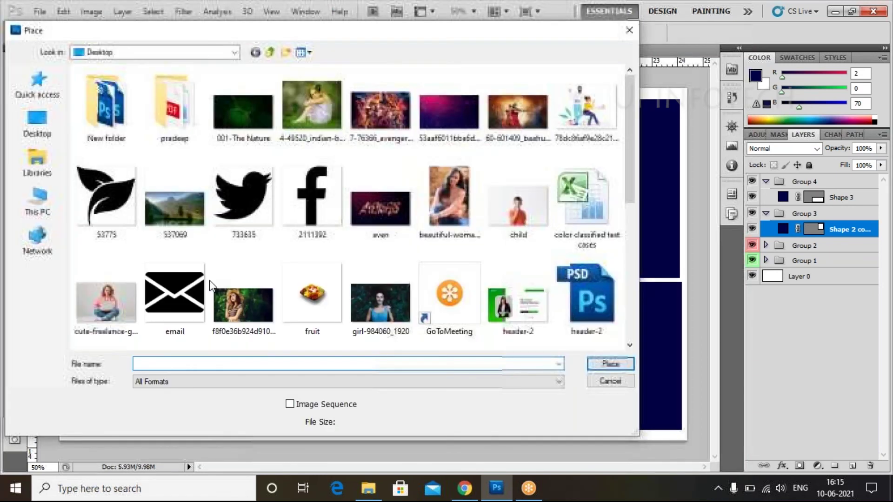
{"action": "scroll", "coordinate": [341, 216], "scroll_direction": "down", "scroll_amount": 5}
{"action": "left_click", "coordinate": [119, 285]}
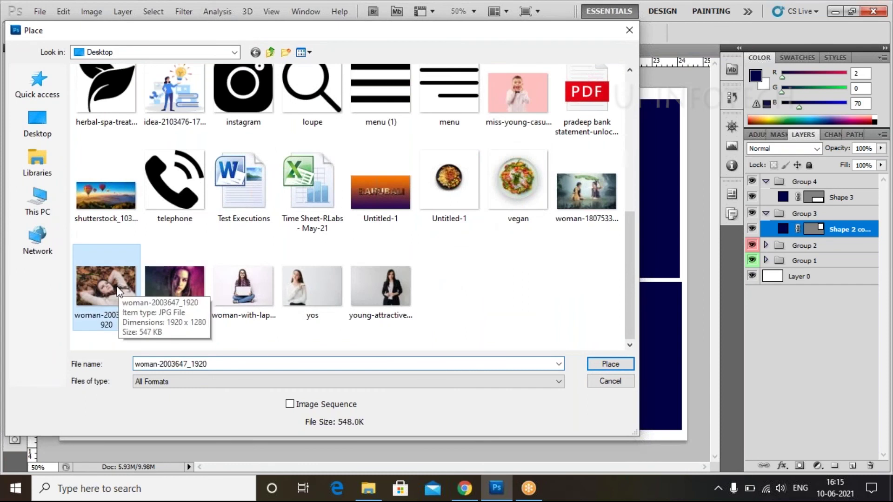
{"action": "left_click", "coordinate": [618, 366]}
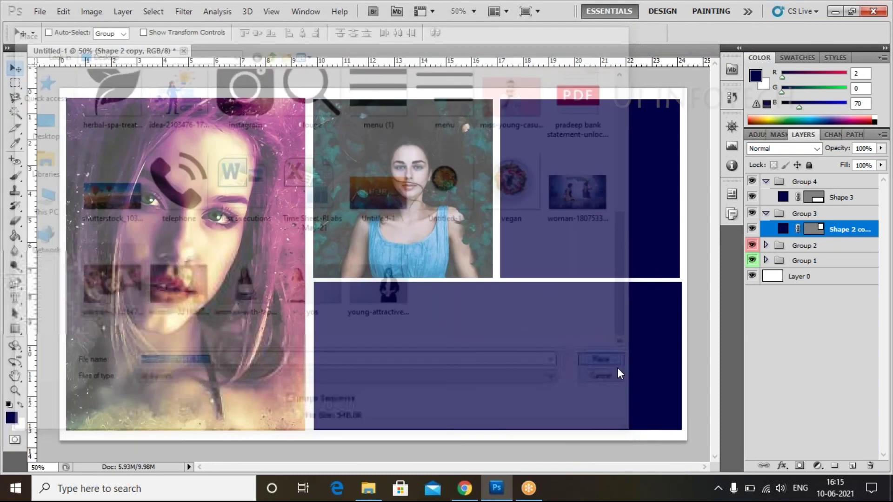
{"action": "key", "text": "Return"}
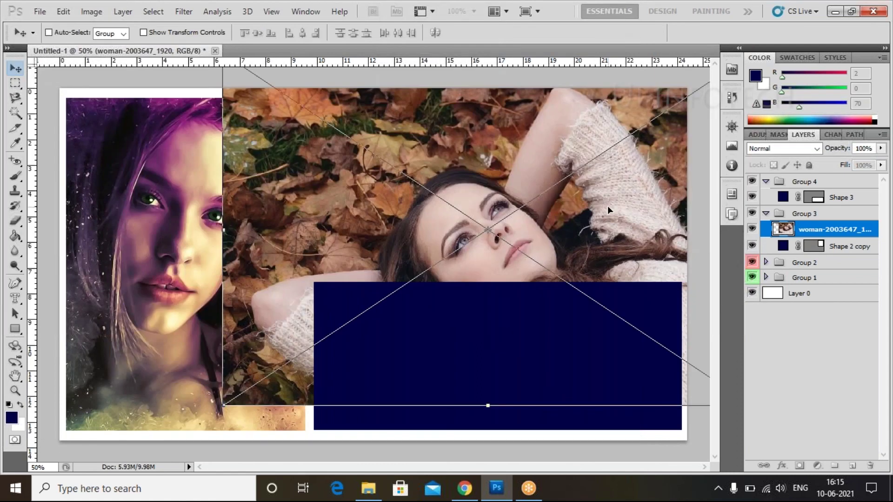
Clip the autumn photo to Shape 2 copy and shift it within the top-right frame
{"action": "right_click", "coordinate": [835, 231]}
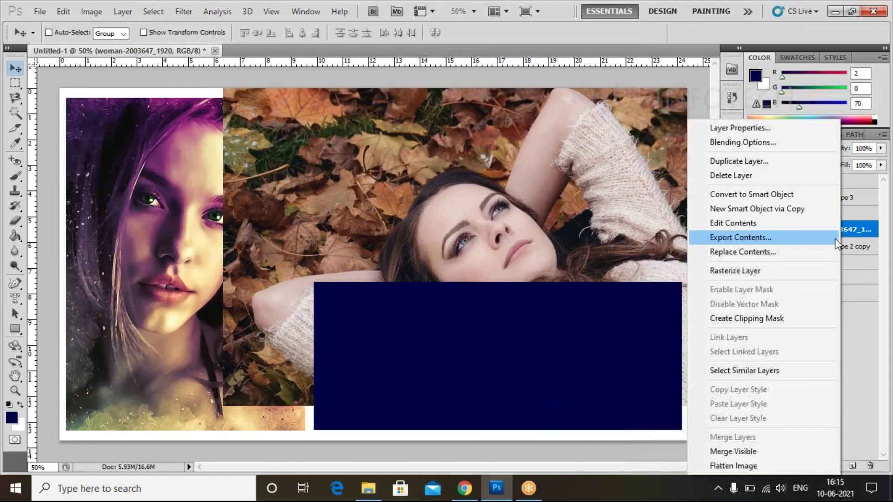
{"action": "left_click", "coordinate": [750, 319]}
{"action": "left_click_drag", "start_coordinate": [600, 233], "coordinate": [676, 229]}
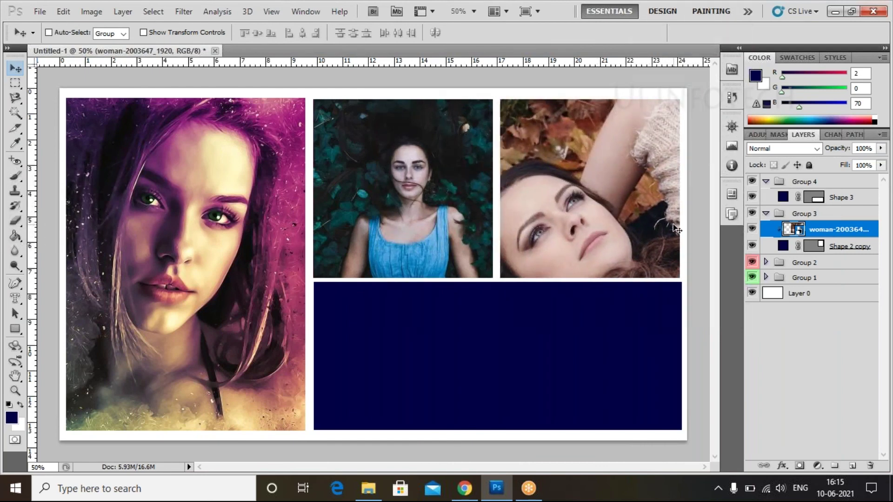
Scale the autumn-leaves photo down to 15.21% and fit the reclining woman into the top-right frame
{"action": "key", "text": "ctrl+t"}
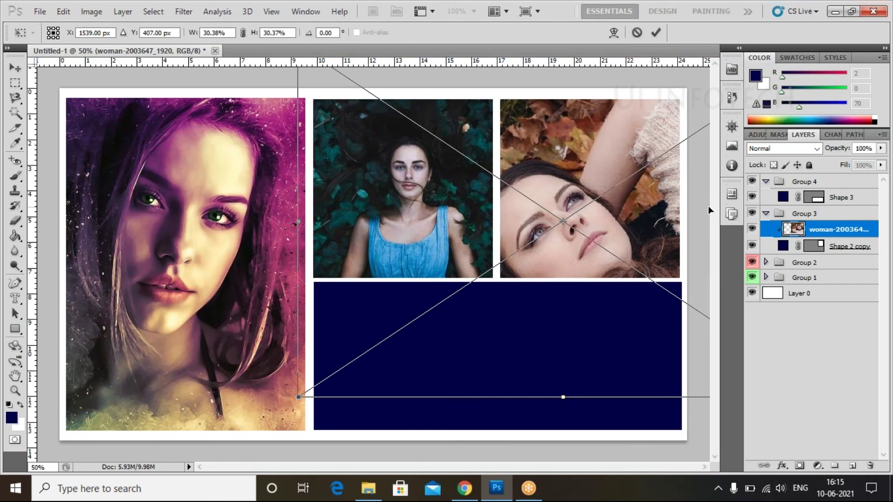
{"action": "left_click_drag", "start_coordinate": [298, 397], "coordinate": [443, 320]}
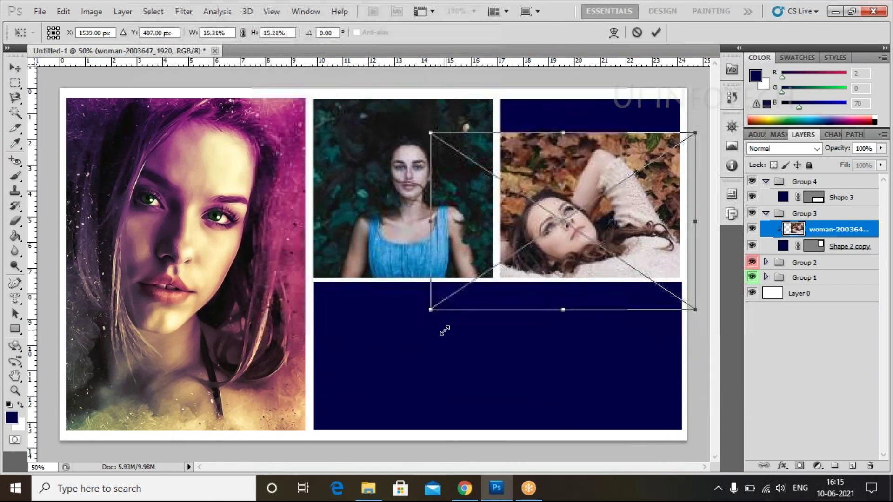
{"action": "left_click_drag", "start_coordinate": [562, 255], "coordinate": [571, 223]}
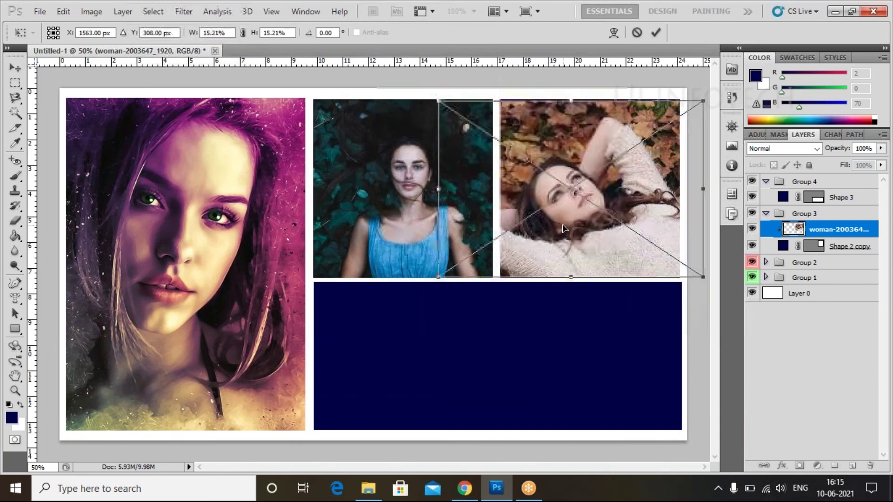
{"action": "key", "text": "Return"}
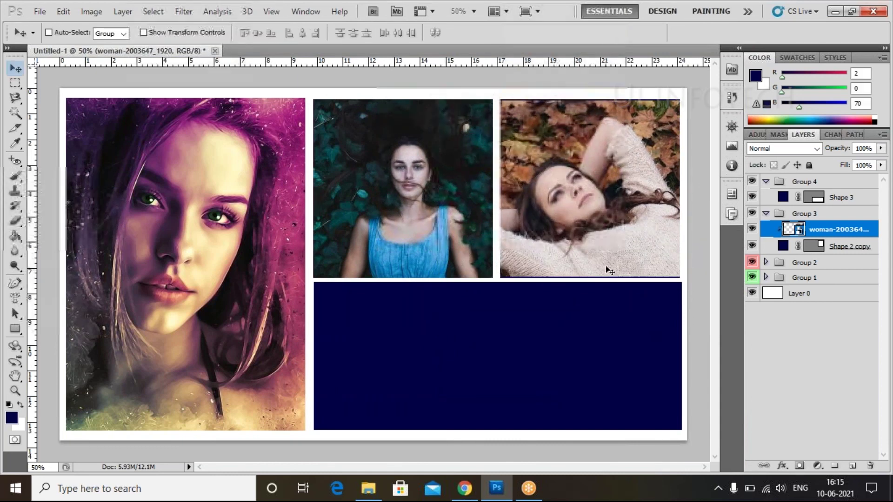
{"action": "key", "text": "ctrl+t"}
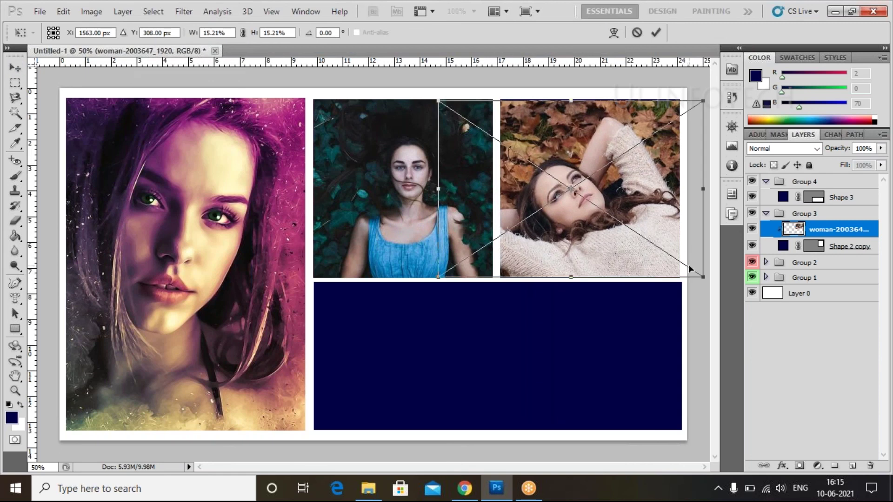
{"action": "left_click_drag", "start_coordinate": [435, 278], "coordinate": [439, 280]}
{"action": "key", "text": "Return"}
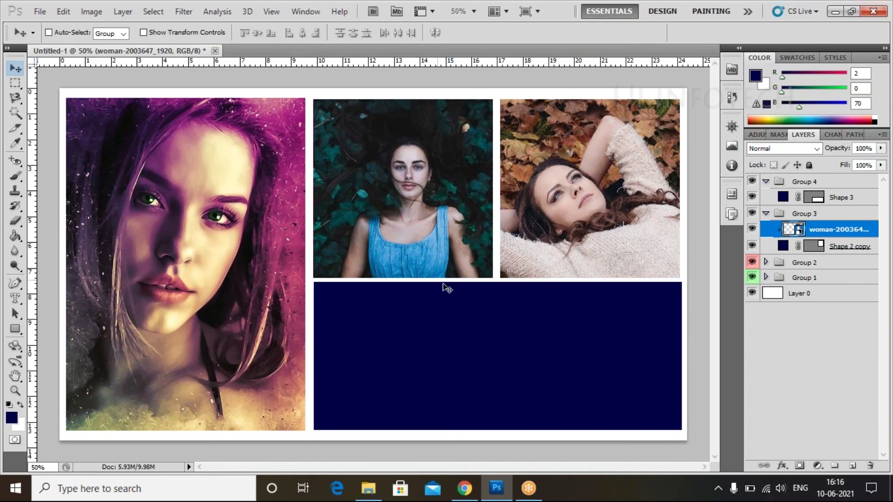